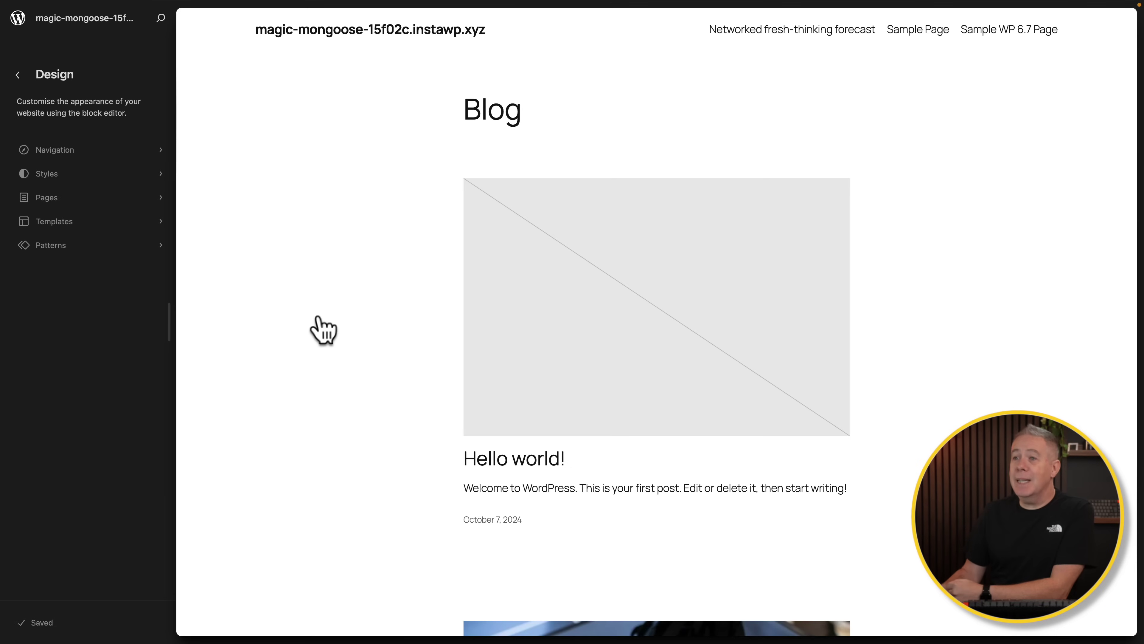
Step: Open the site's pattern library and look through the full collection of patterns
click(63, 253)
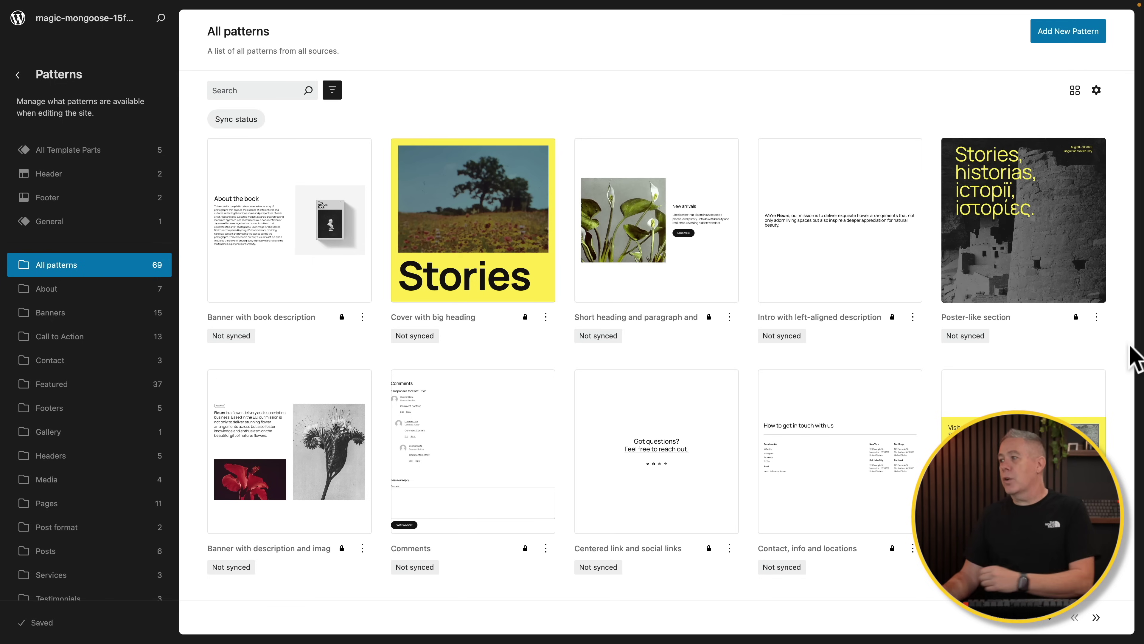
scroll(1136, 359, down, 1)
scroll(1137, 358, down, 10)
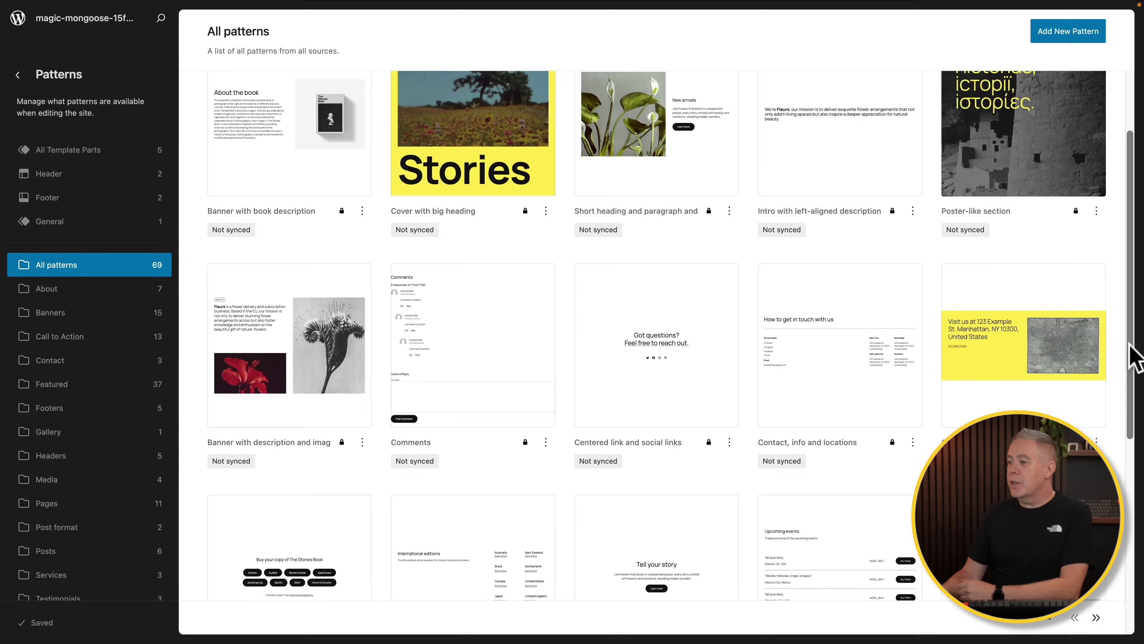
scroll(1136, 359, down, 3)
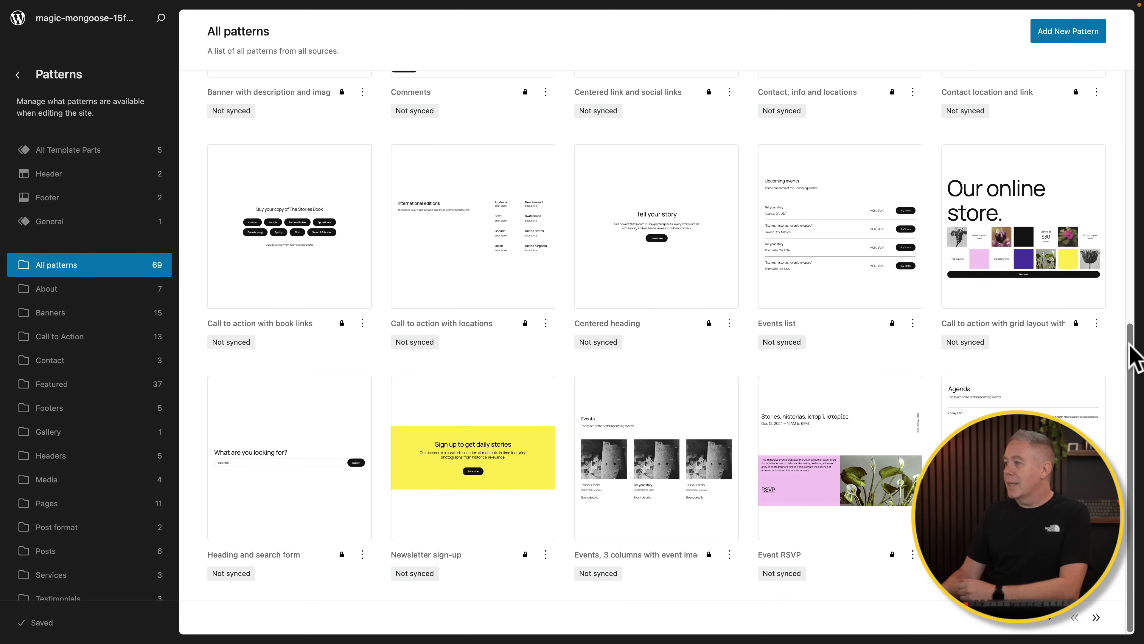
scroll(1136, 359, up, 14)
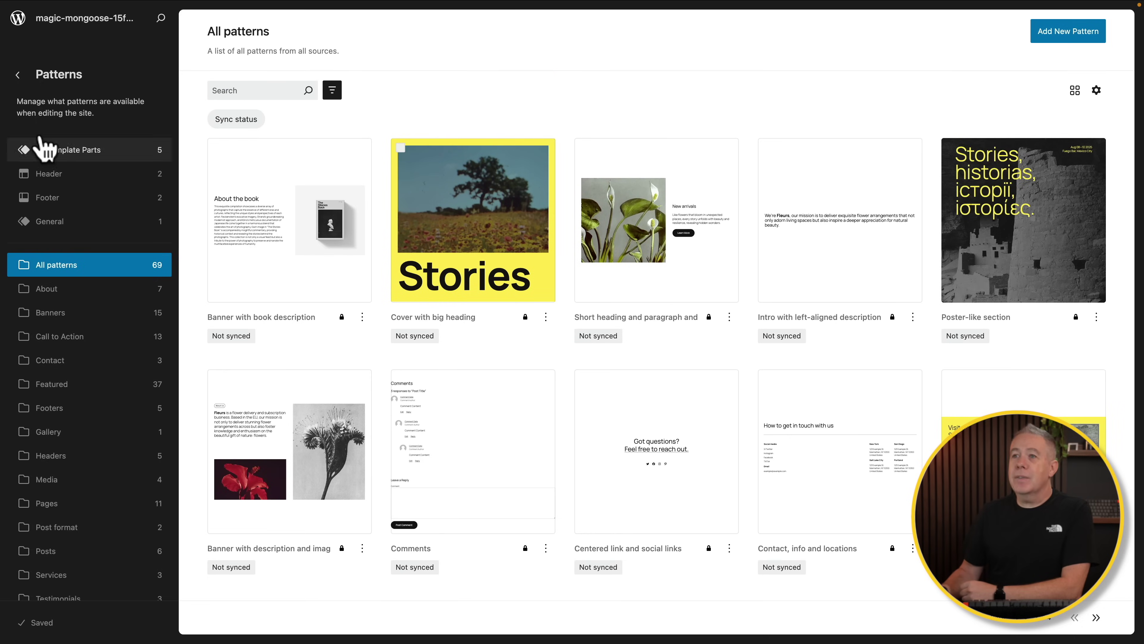
Step: Leave the patterns and show only the templates supplied by the Twenty Twenty-Five theme
click(18, 74)
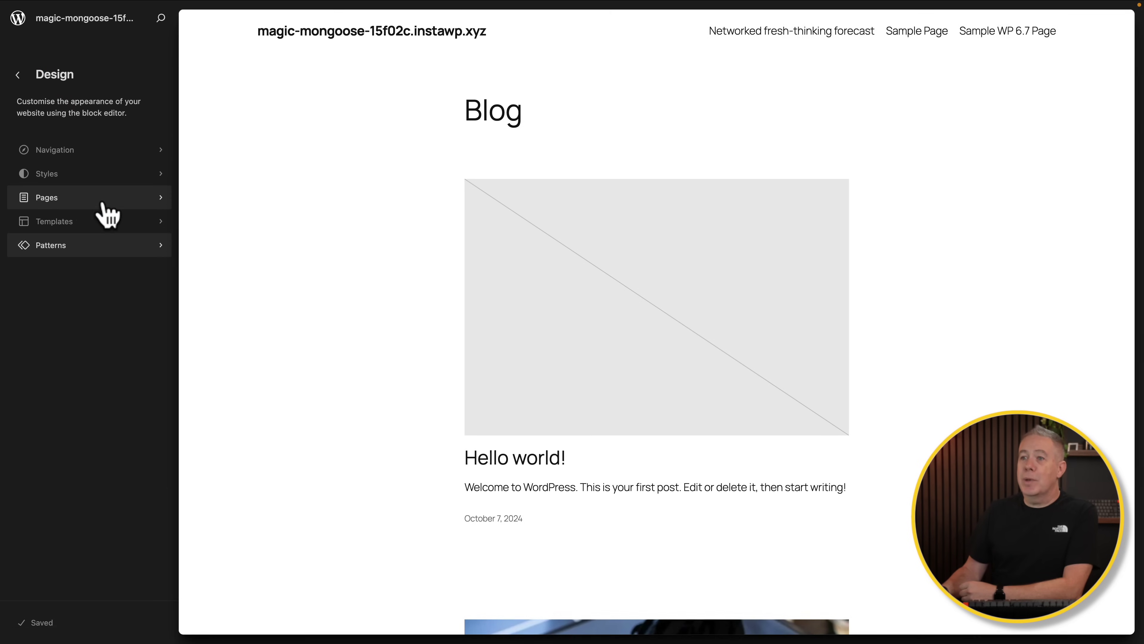
click(79, 221)
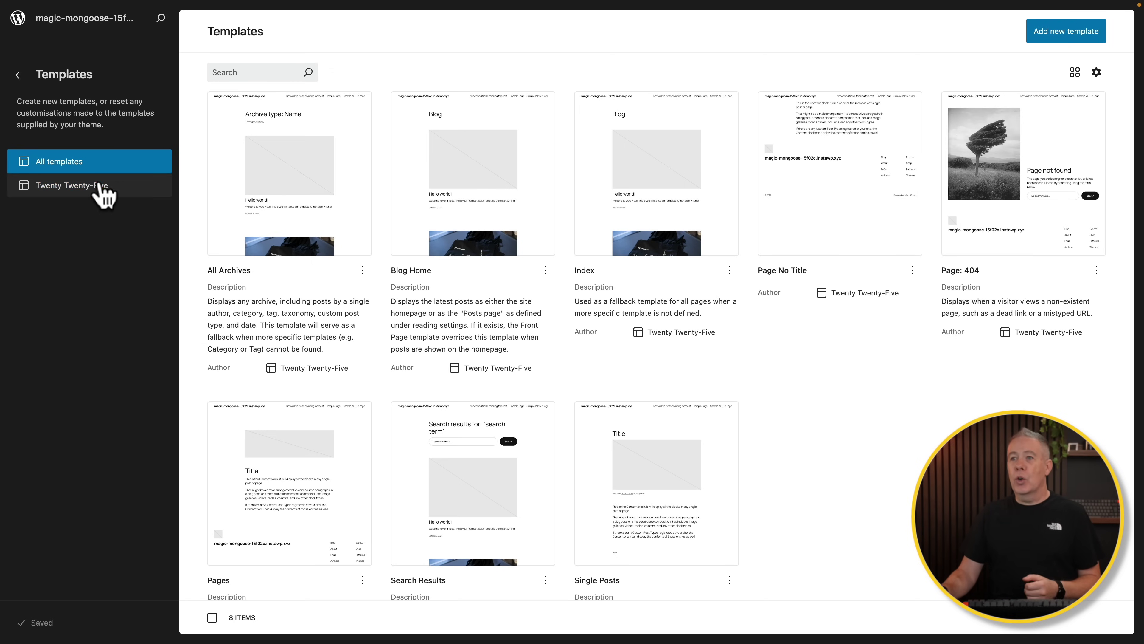
click(103, 193)
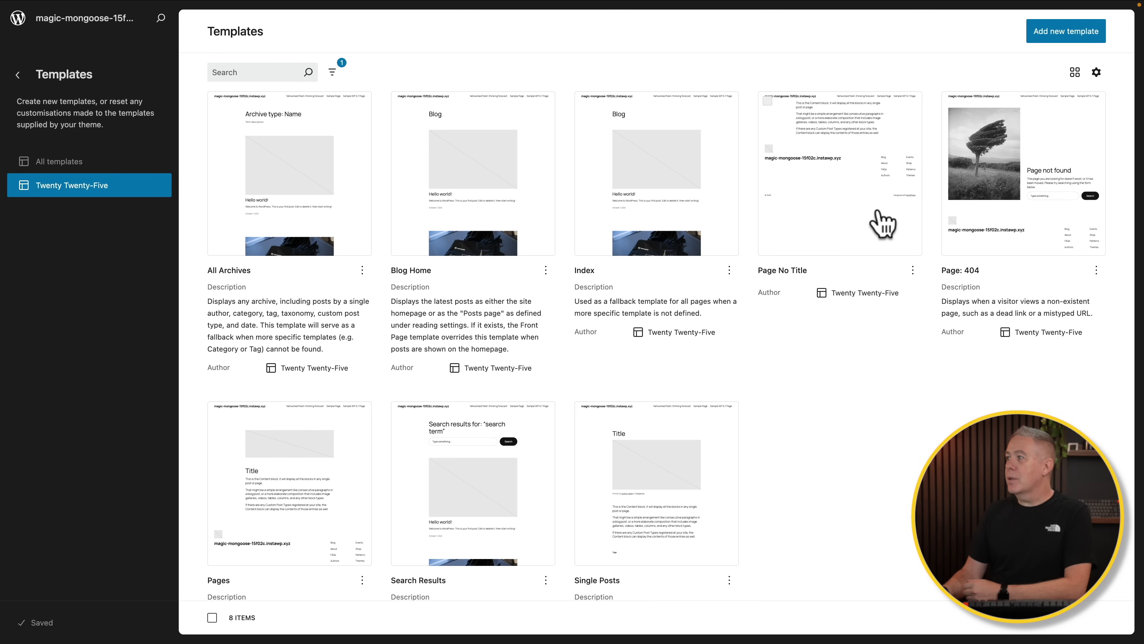
Step: Switch the templates overview to the Table layout, back to Grid, and finally to the List layout
click(1075, 73)
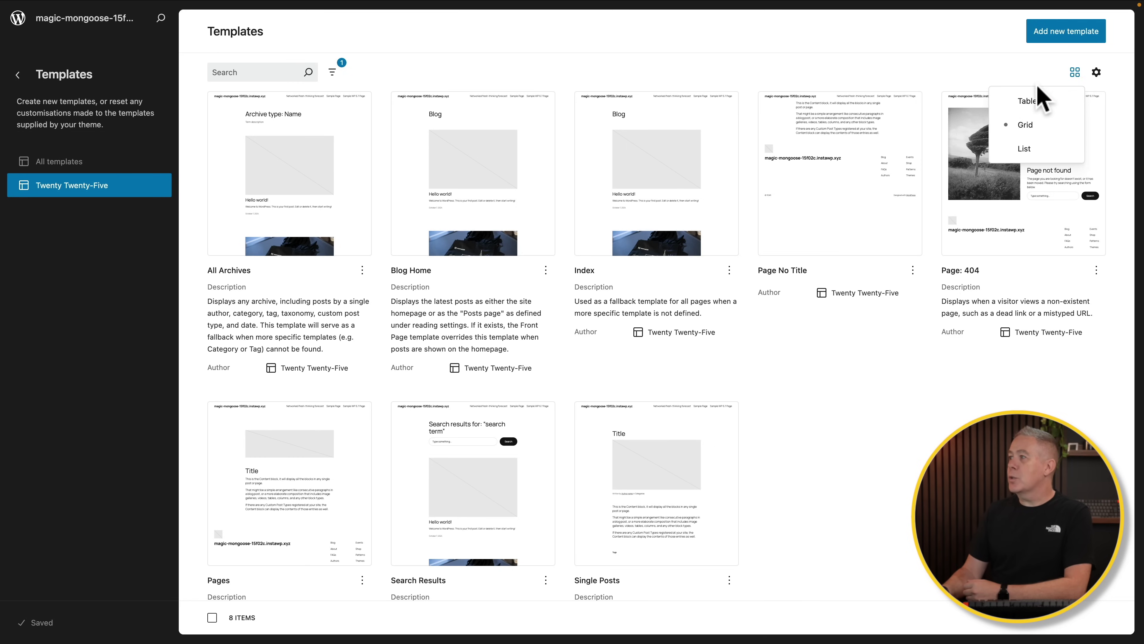
click(1029, 100)
click(1076, 72)
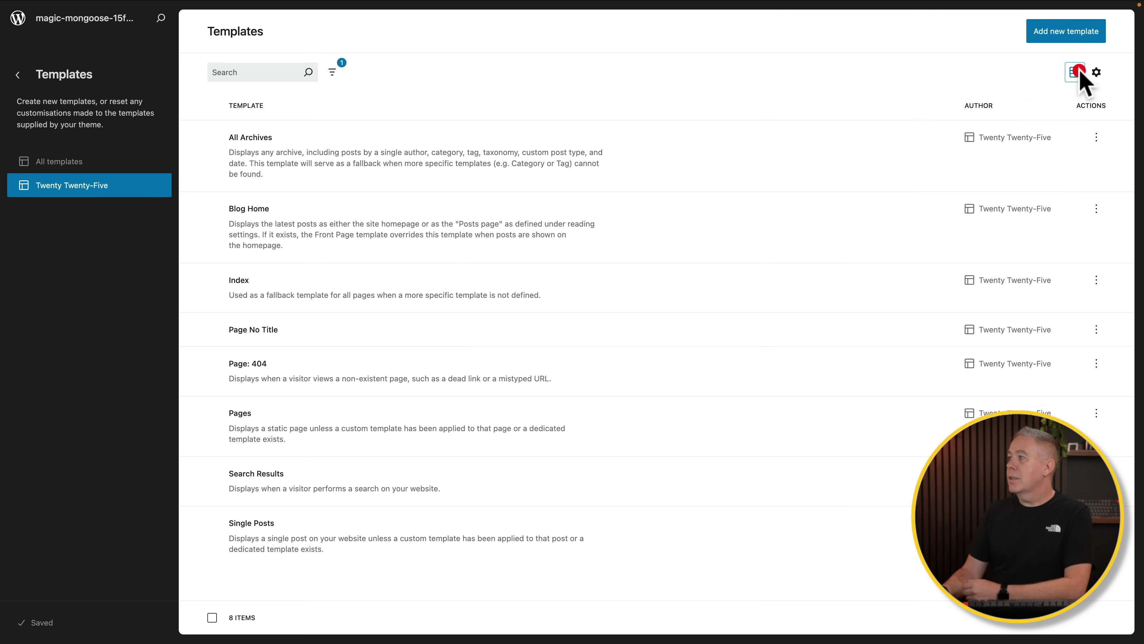
click(1039, 122)
click(1075, 73)
click(1032, 149)
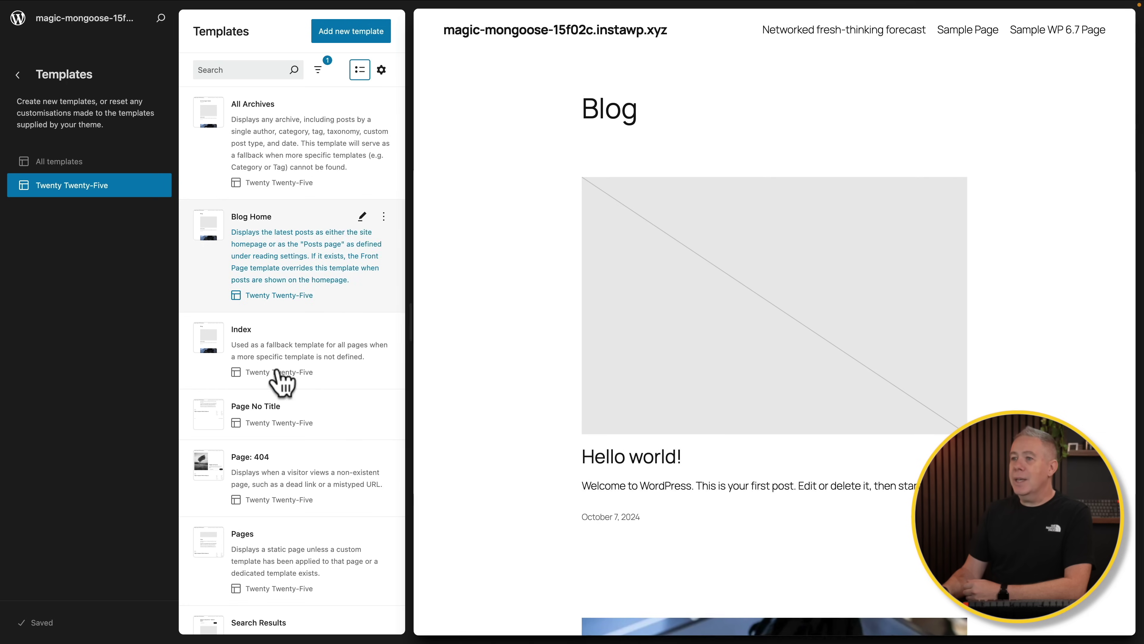
Step: Preview the Page: 404 template from the list and return the templates overview to the Grid layout
click(301, 175)
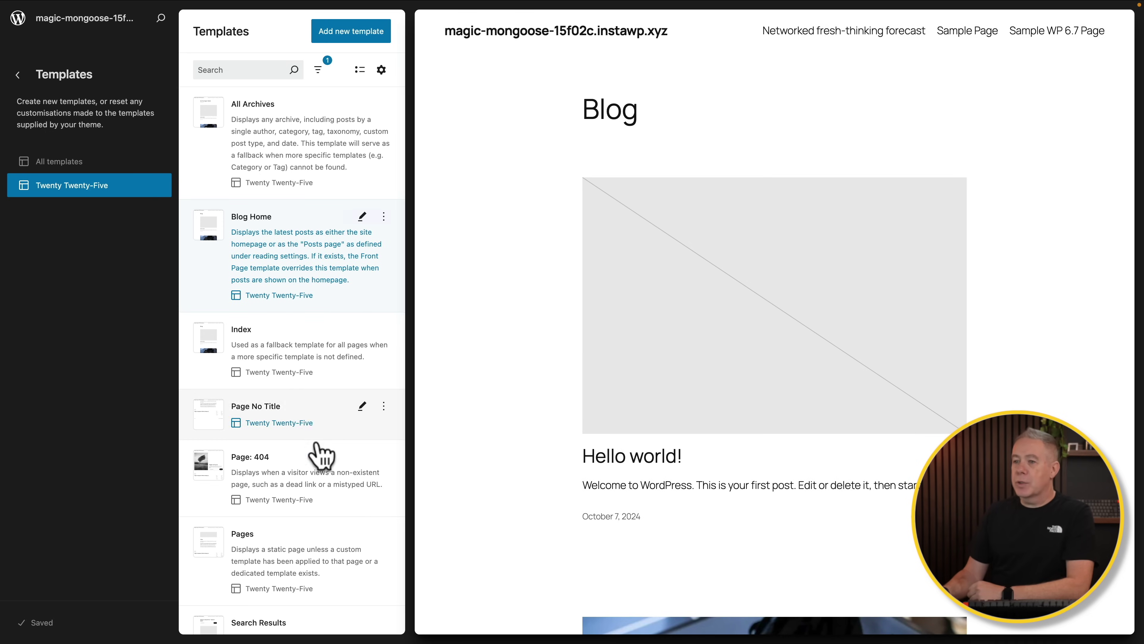
click(313, 456)
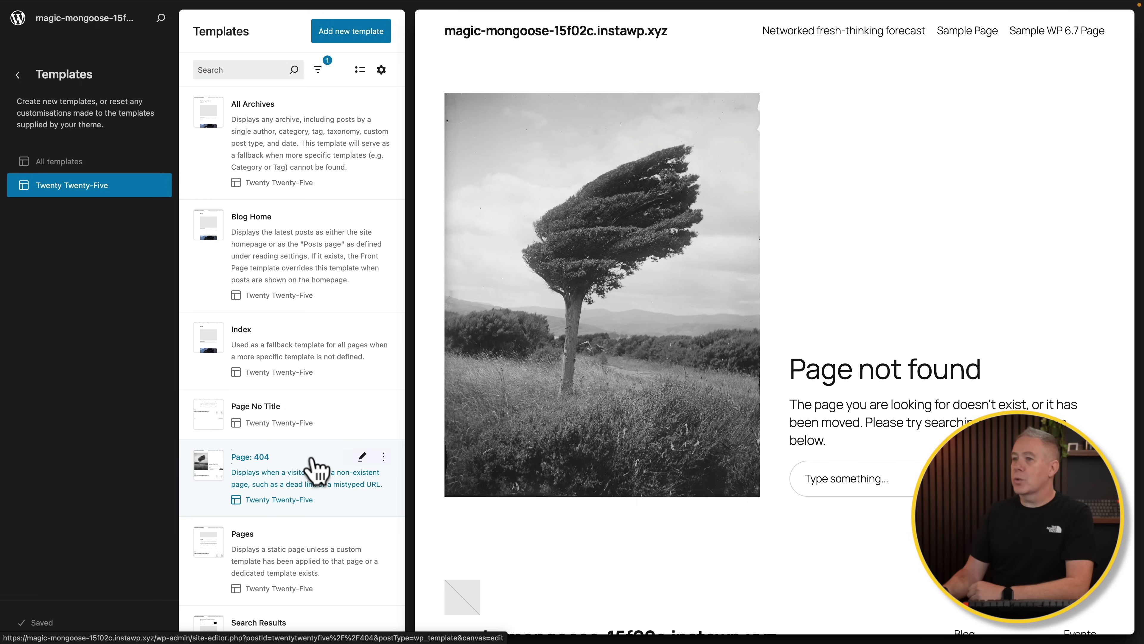
click(360, 70)
click(390, 122)
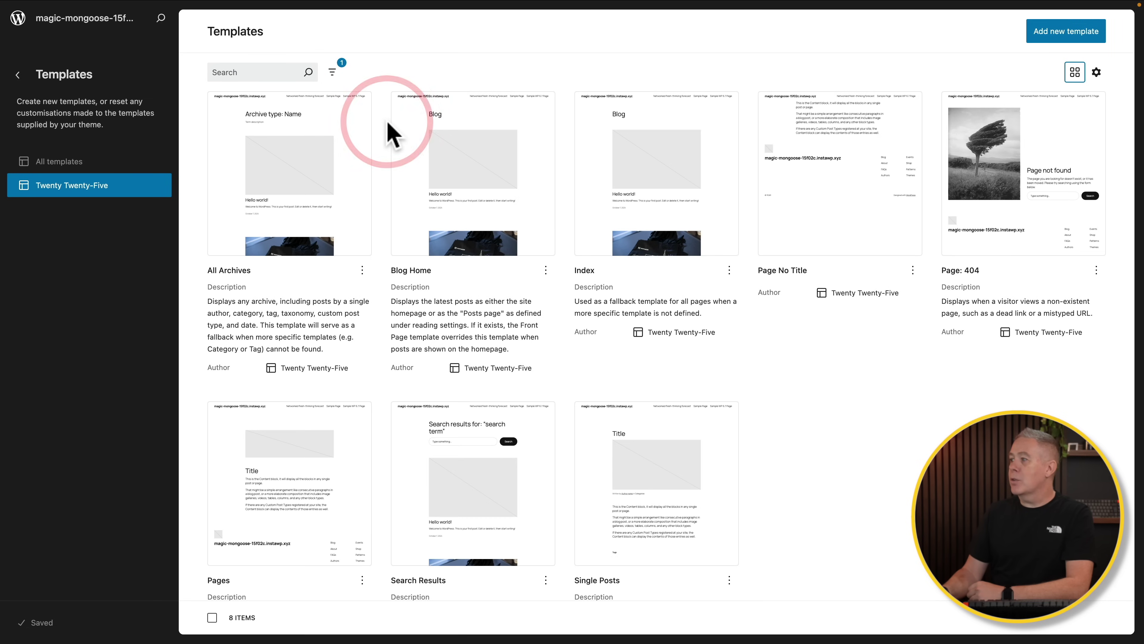
Step: Hide the Author and Description properties in the templates overview's appearance settings
click(1098, 73)
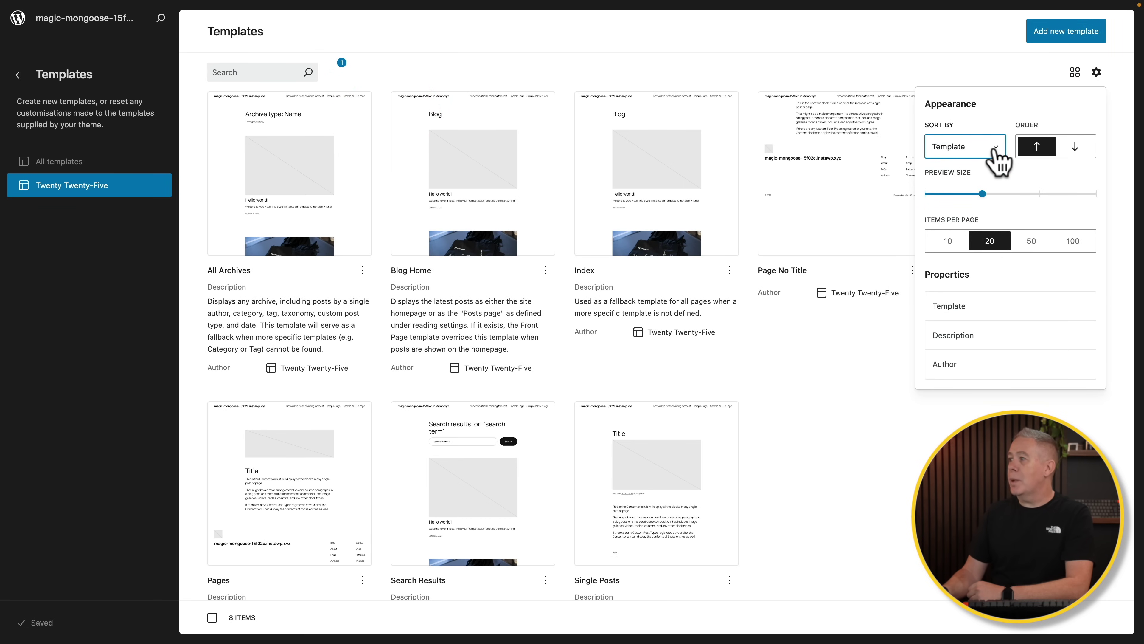
mouse_move(983, 197)
mouse_down()
mouse_move(968, 197)
mouse_move(1039, 198)
mouse_move(985, 201)
mouse_up()
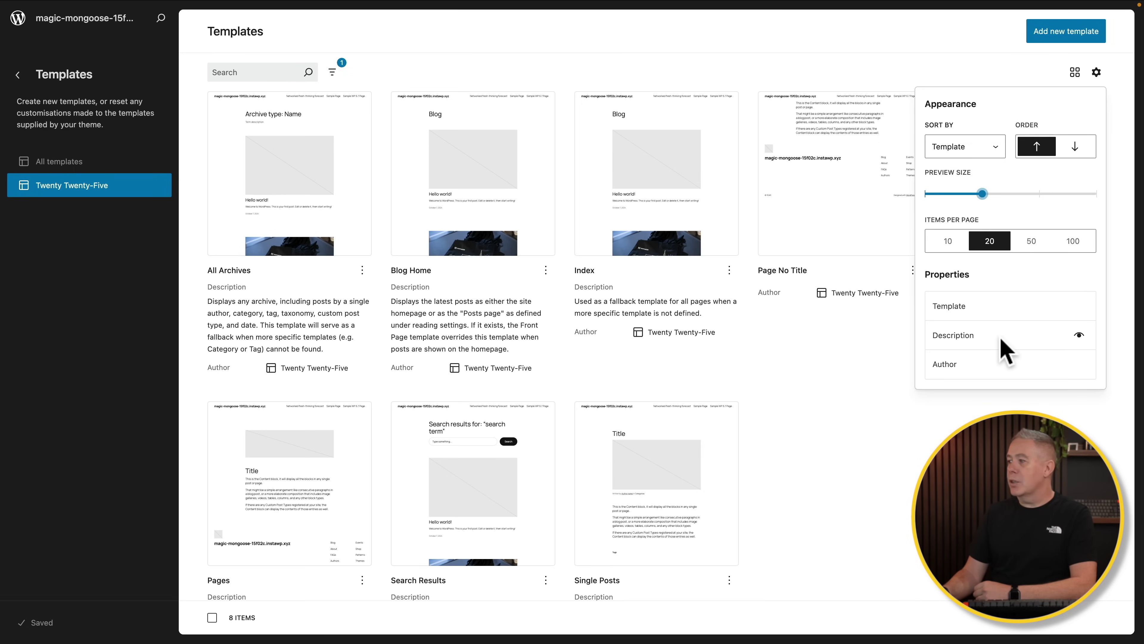
click(1079, 364)
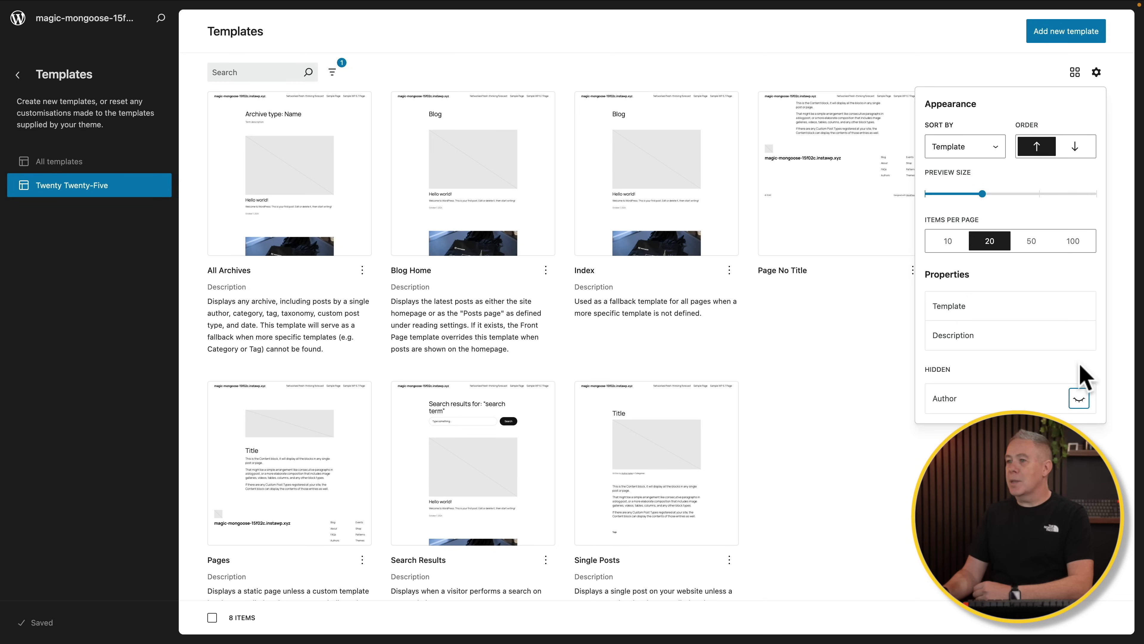
click(1079, 336)
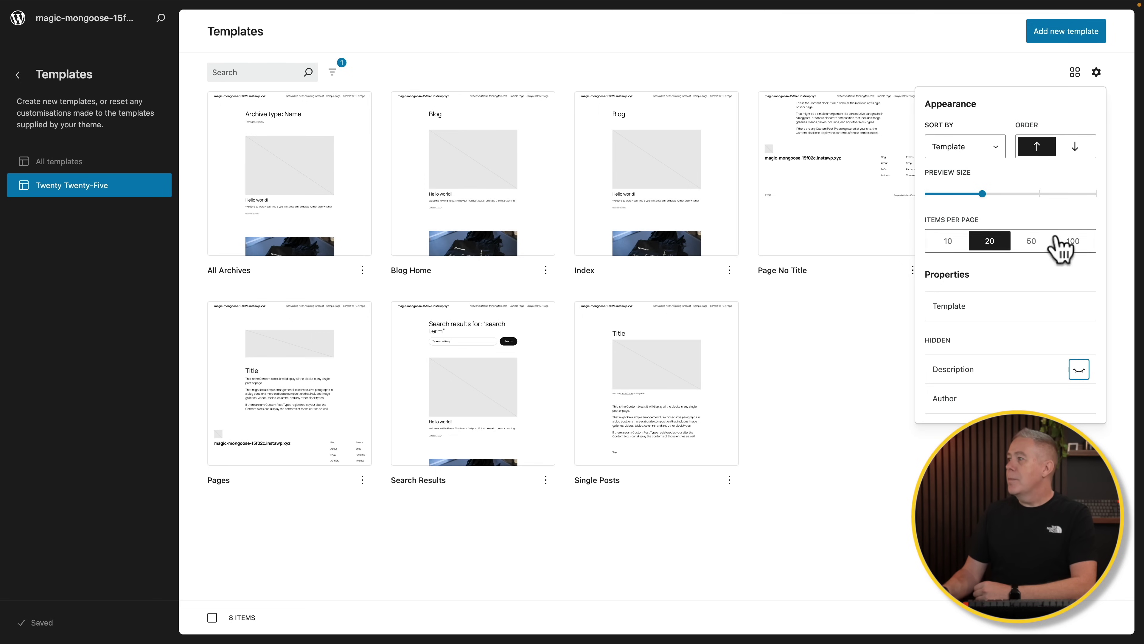
Step: Try the descending sort order for the templates, restore ascending order, and close the appearance settings
click(1077, 146)
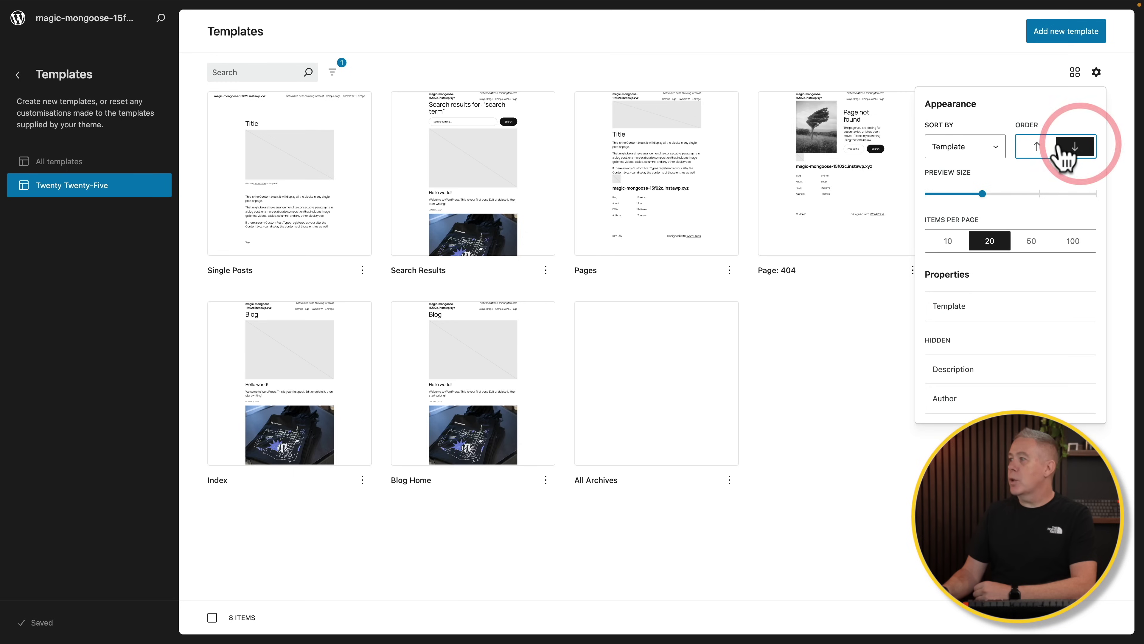
click(1036, 146)
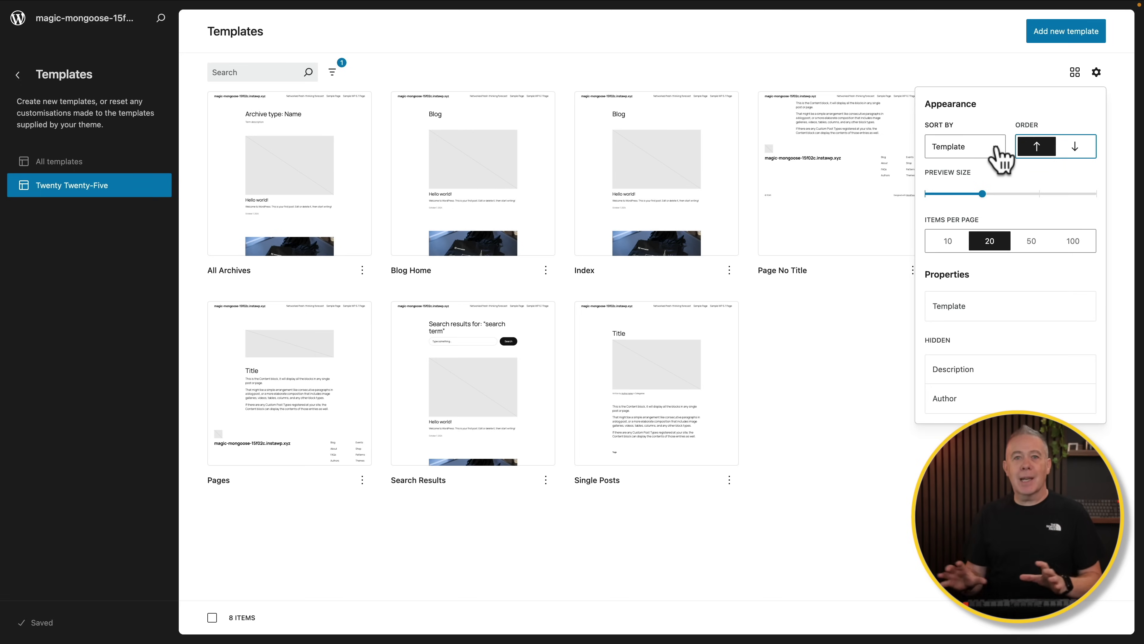
click(1033, 68)
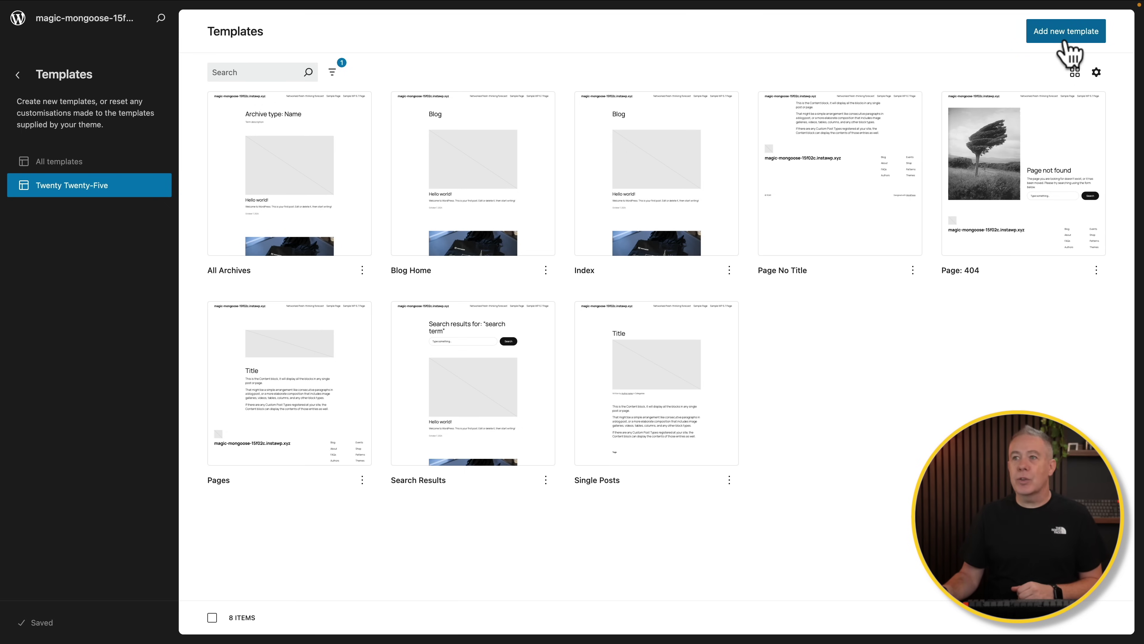
Step: Open the site's Styles and preview the Evening, Noon and Midnight style variations in turn
click(19, 76)
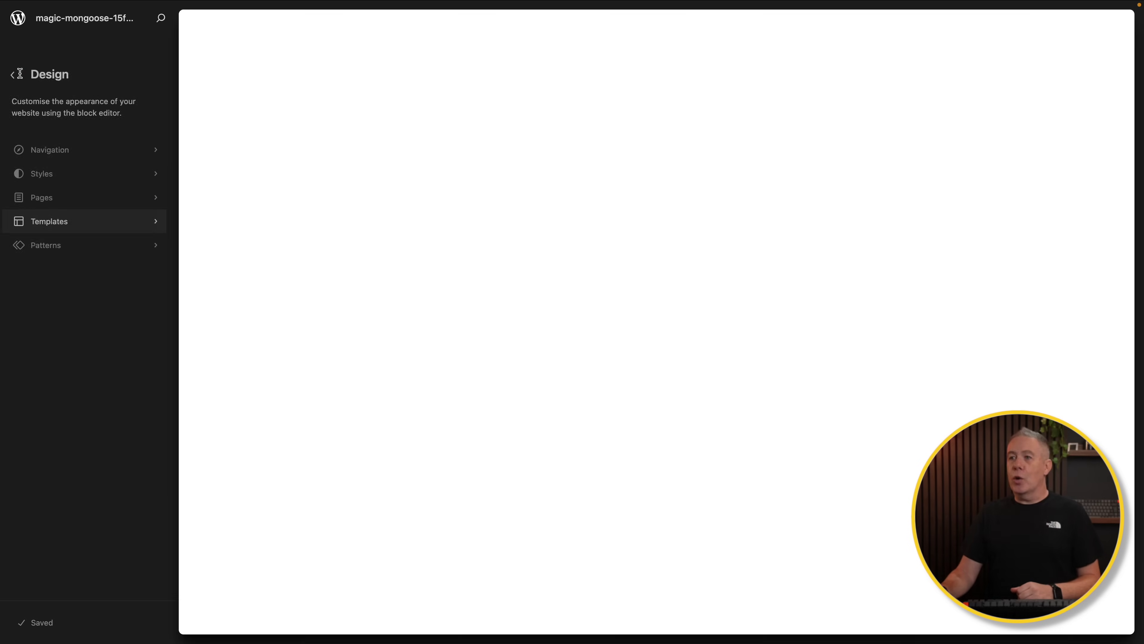
click(67, 177)
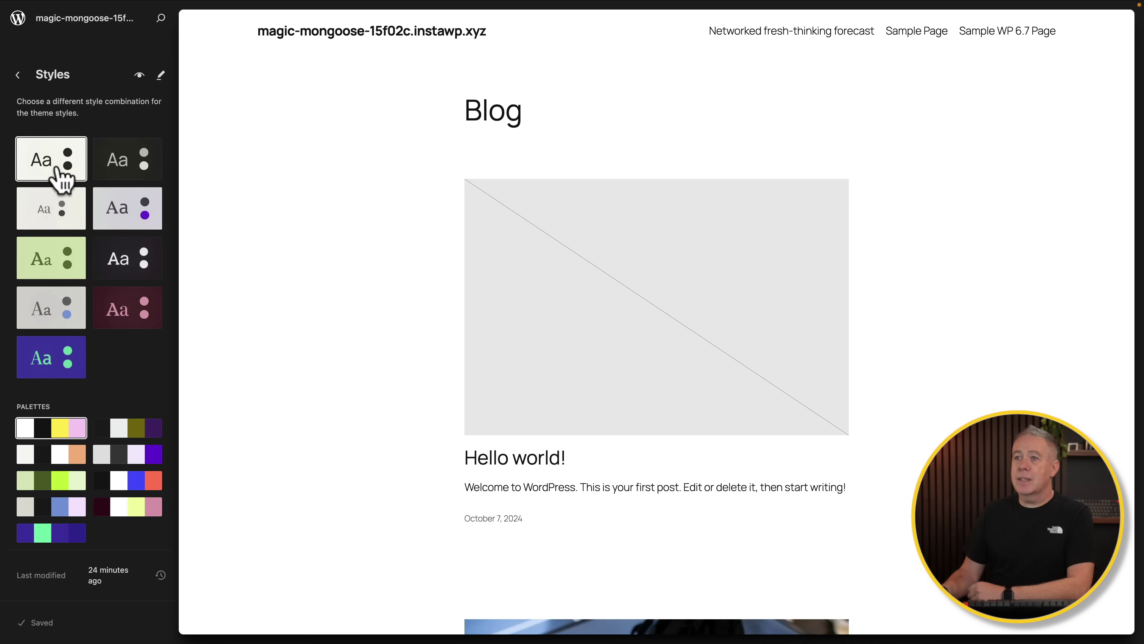
click(112, 162)
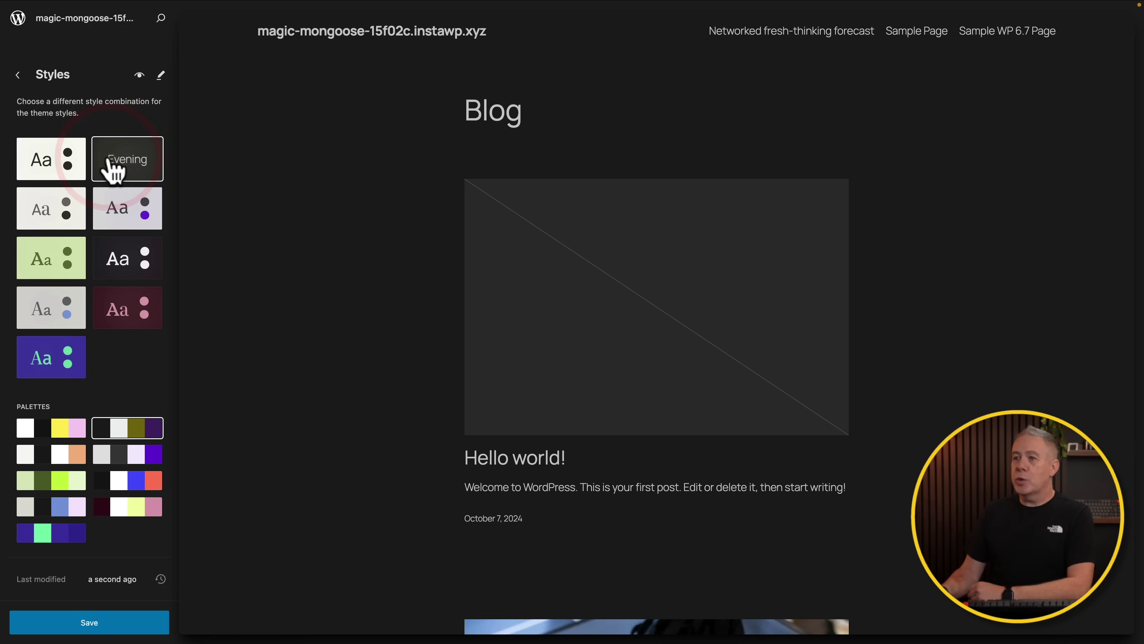
click(45, 213)
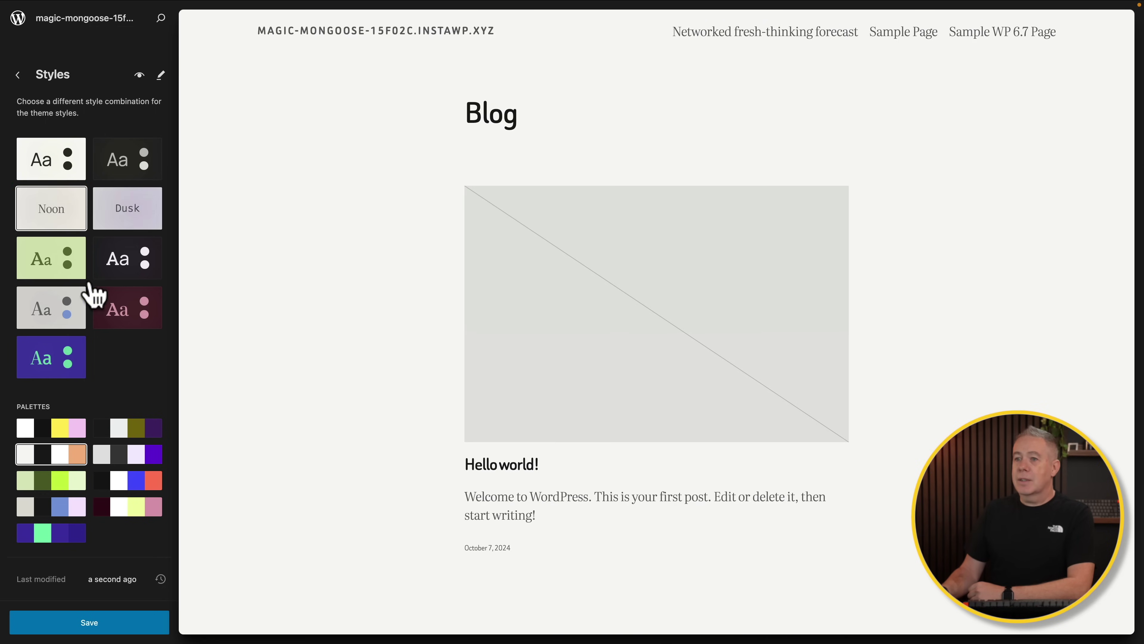
click(43, 360)
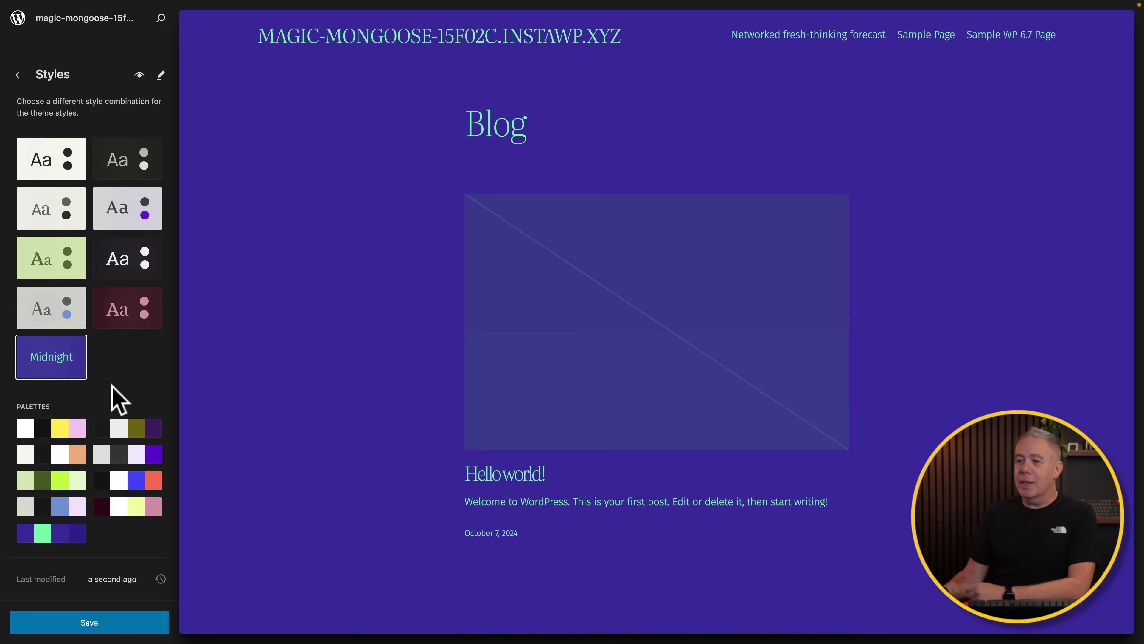
Step: Try the first four colour palettes on the Midnight variation and restore the Default style variation
click(127, 430)
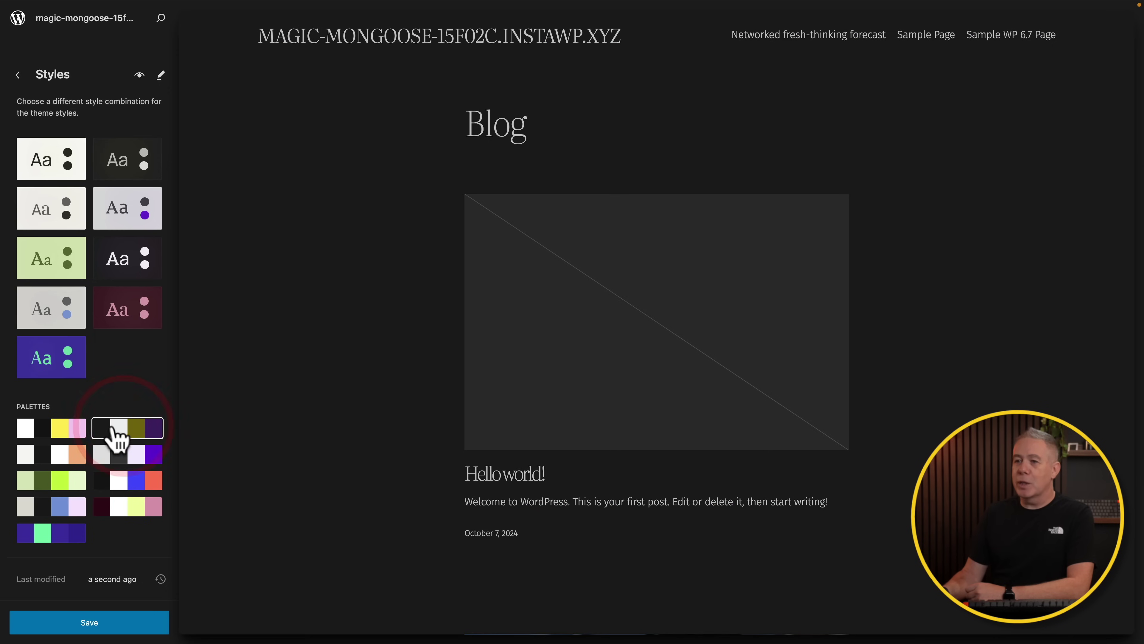
click(46, 428)
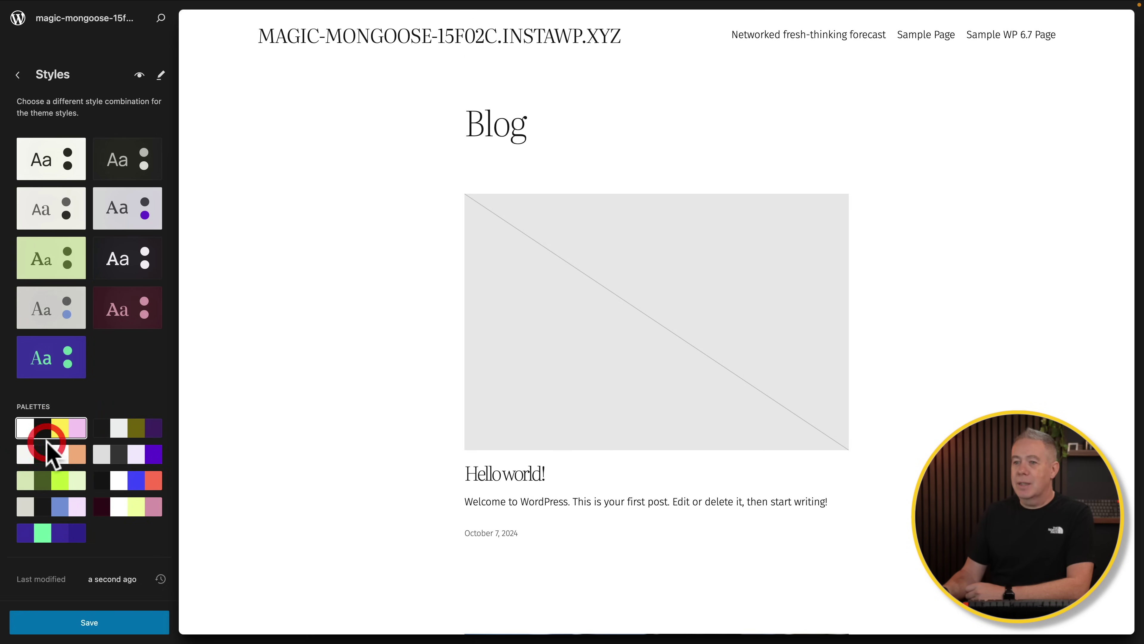
click(51, 455)
click(119, 456)
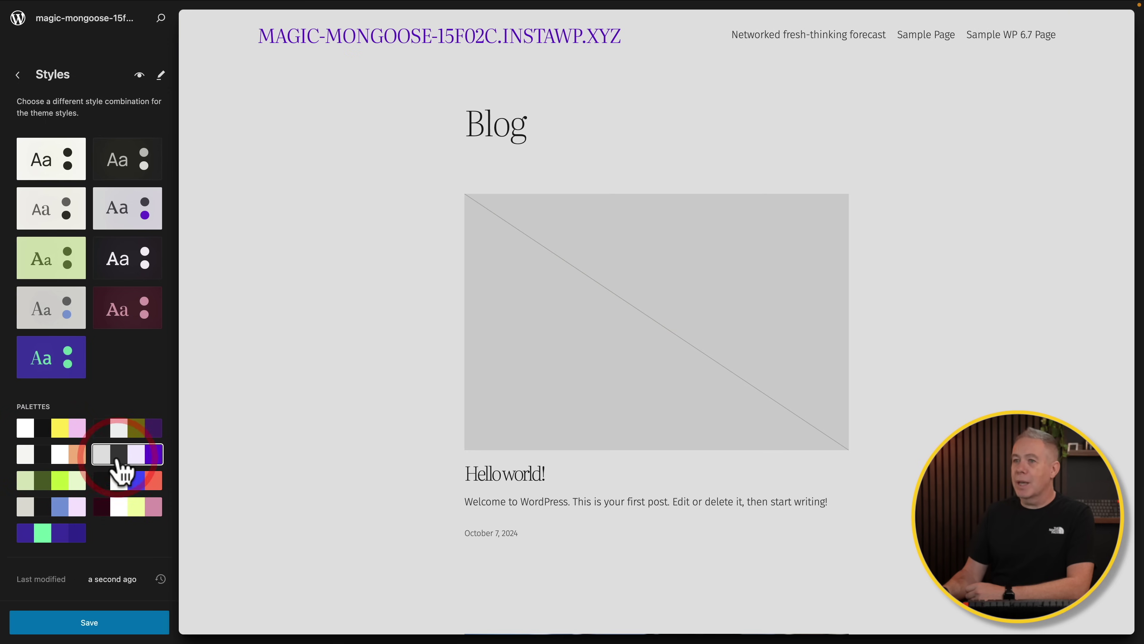
click(38, 172)
Step: Try the third, sixth and fifth typography presets on the Default style, ending with the fourth preset
scroll(129, 366, down, 3)
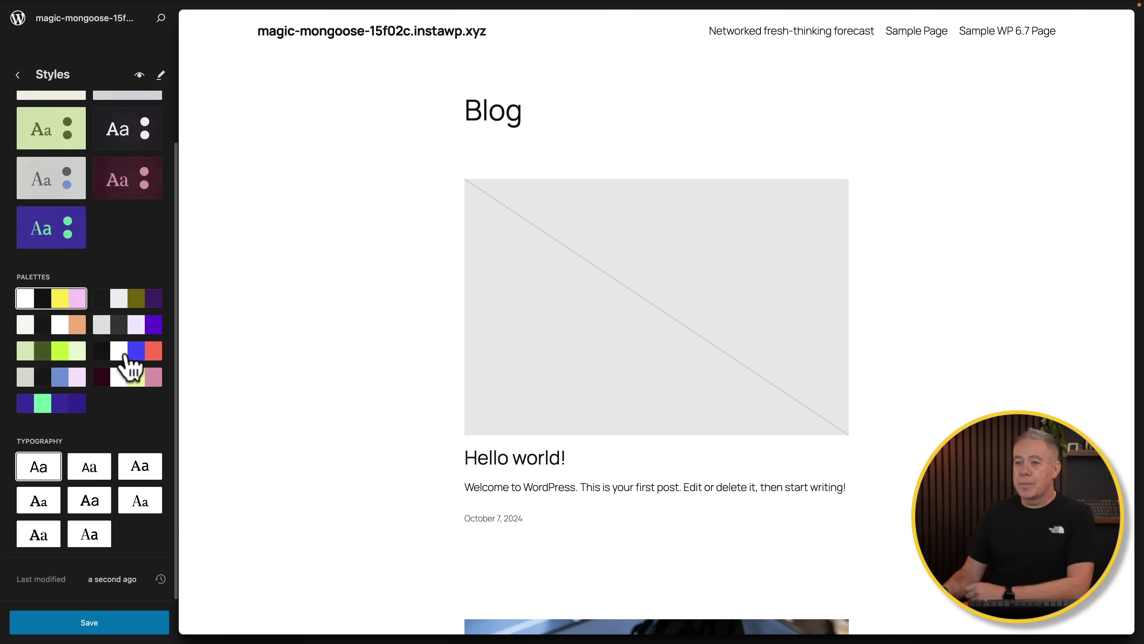
scroll(96, 478, up, 1)
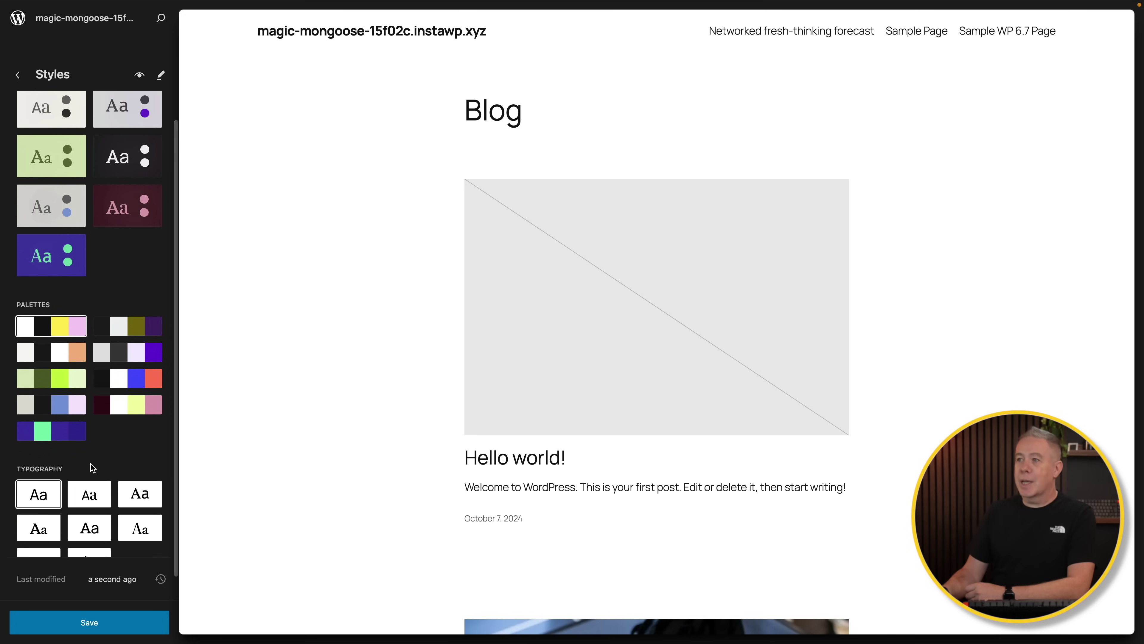
click(141, 496)
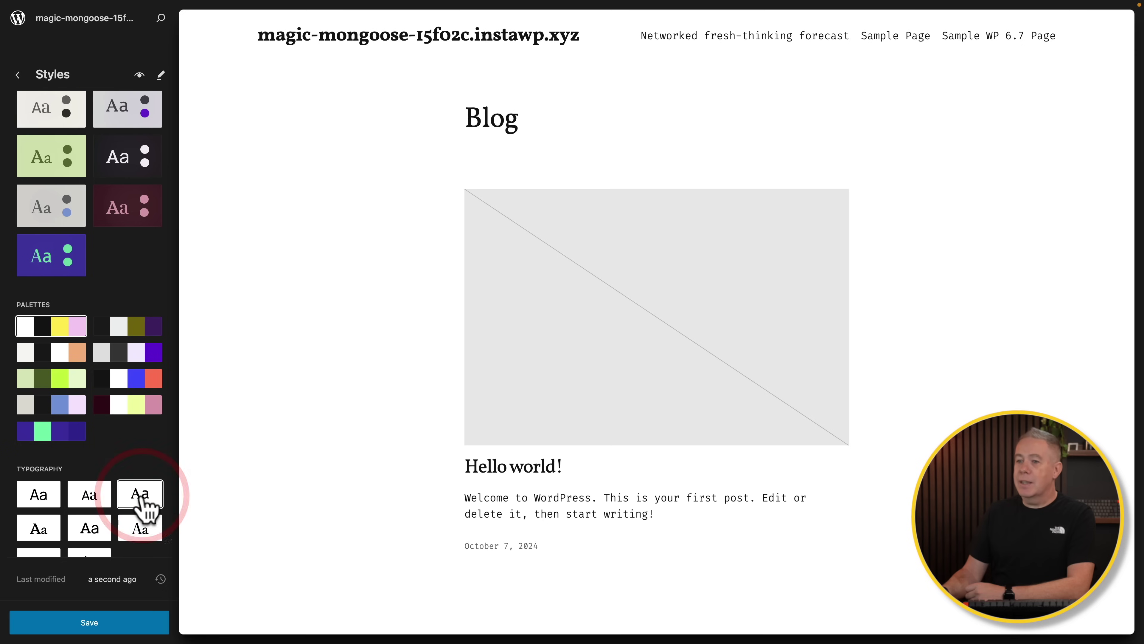
click(139, 531)
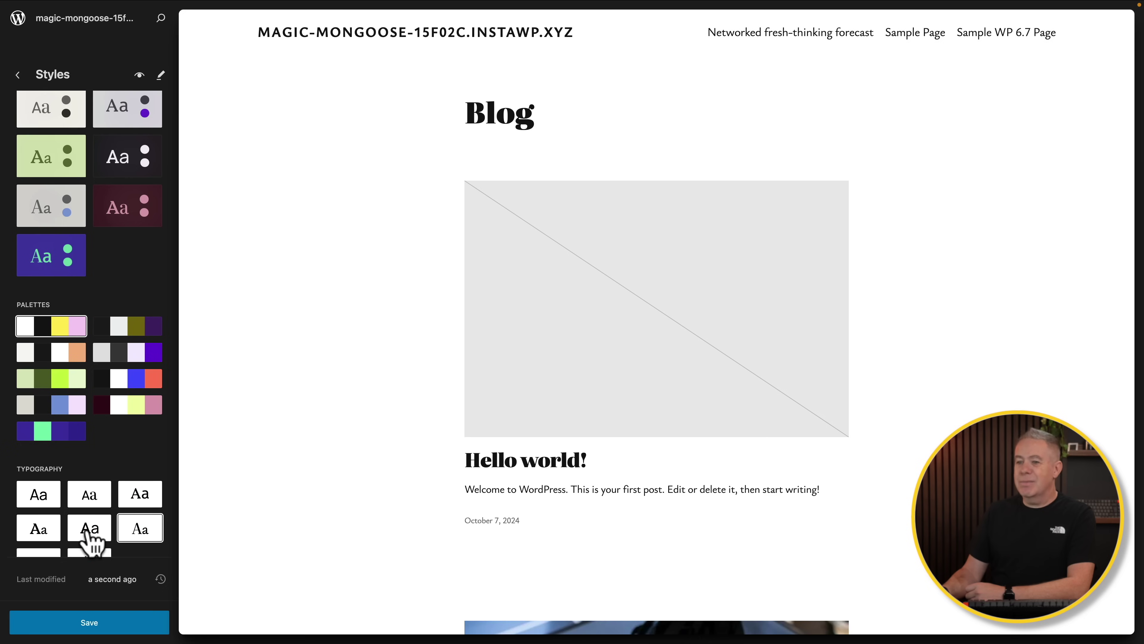
click(89, 532)
click(49, 525)
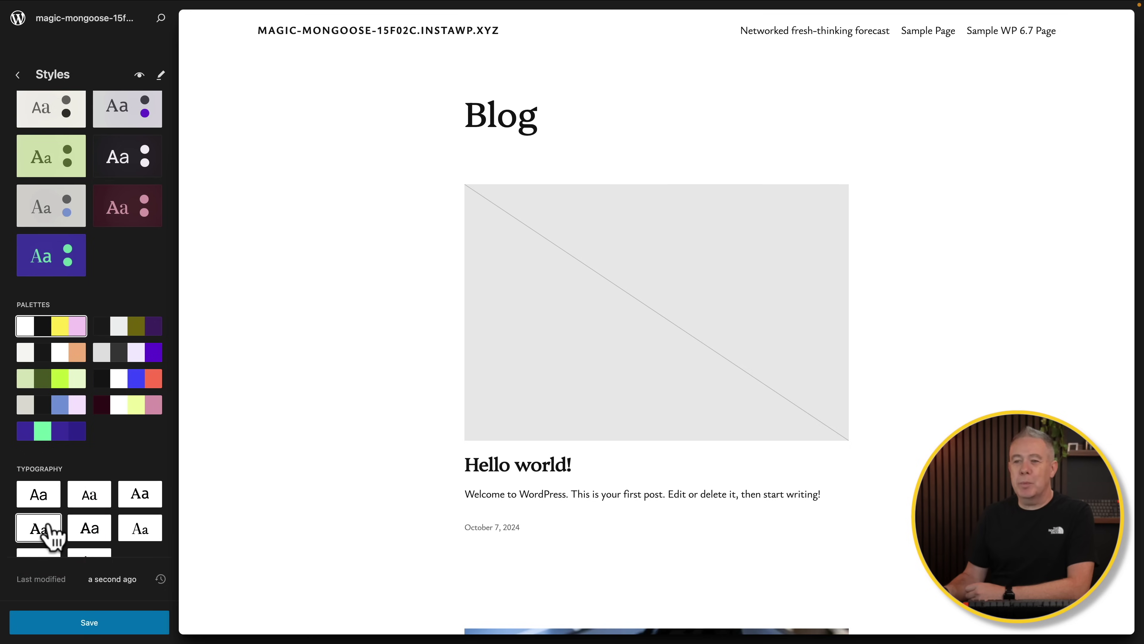
Step: Try the purple and green colour palette with the chosen typography, and reset the site to the Default style variation
click(48, 434)
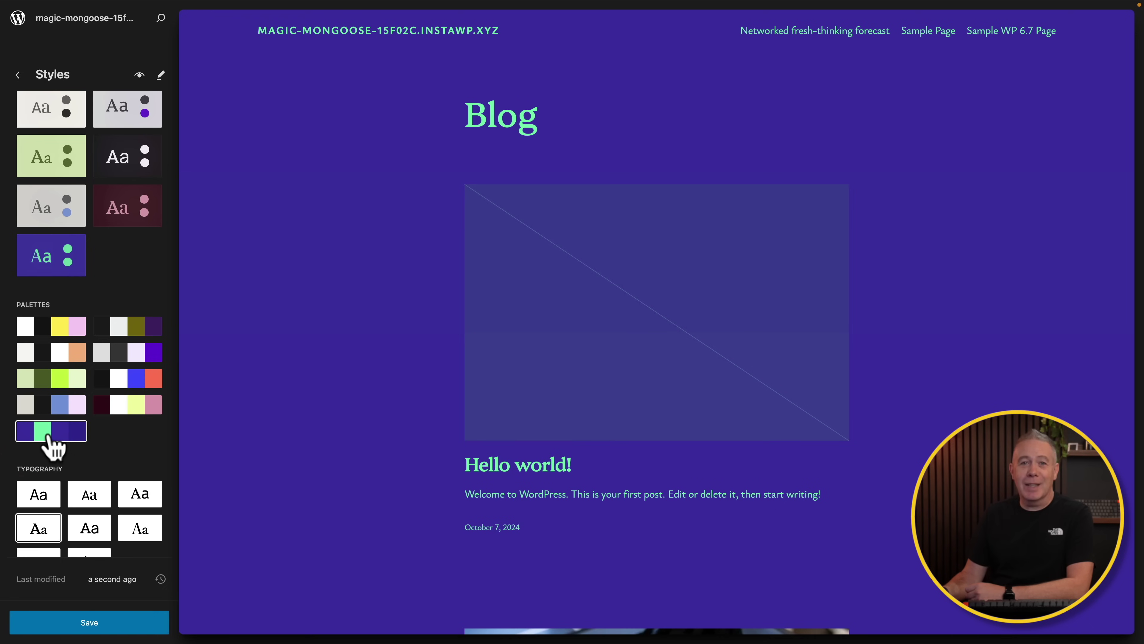
scroll(53, 449, up, 3)
click(55, 171)
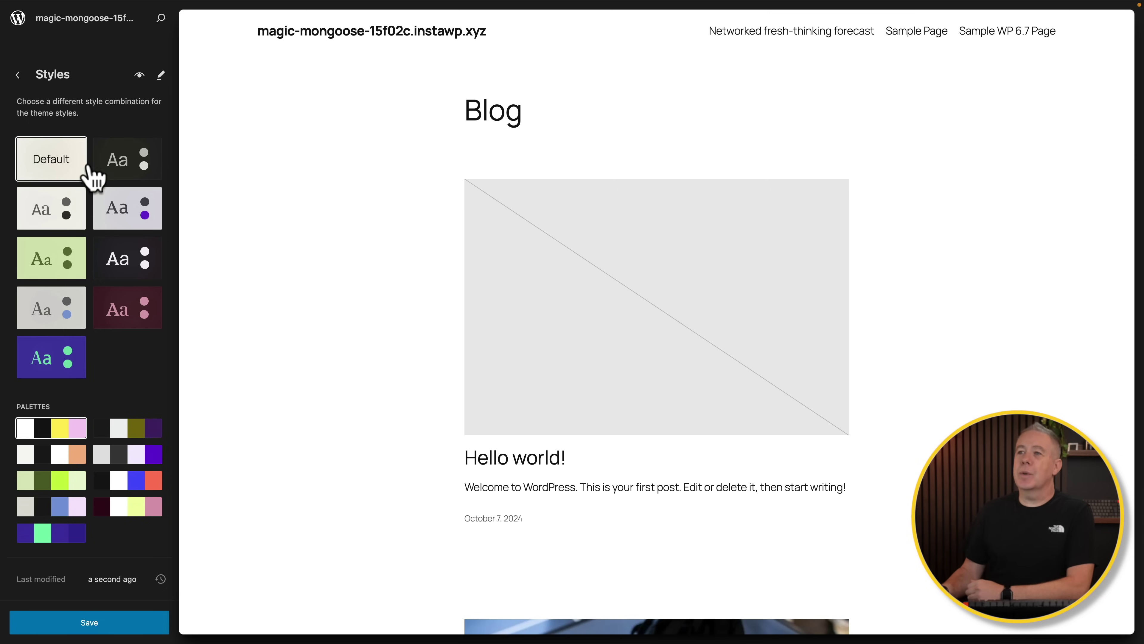
Step: Open the site's global Typography styles for editing and go to the font size presets
click(160, 75)
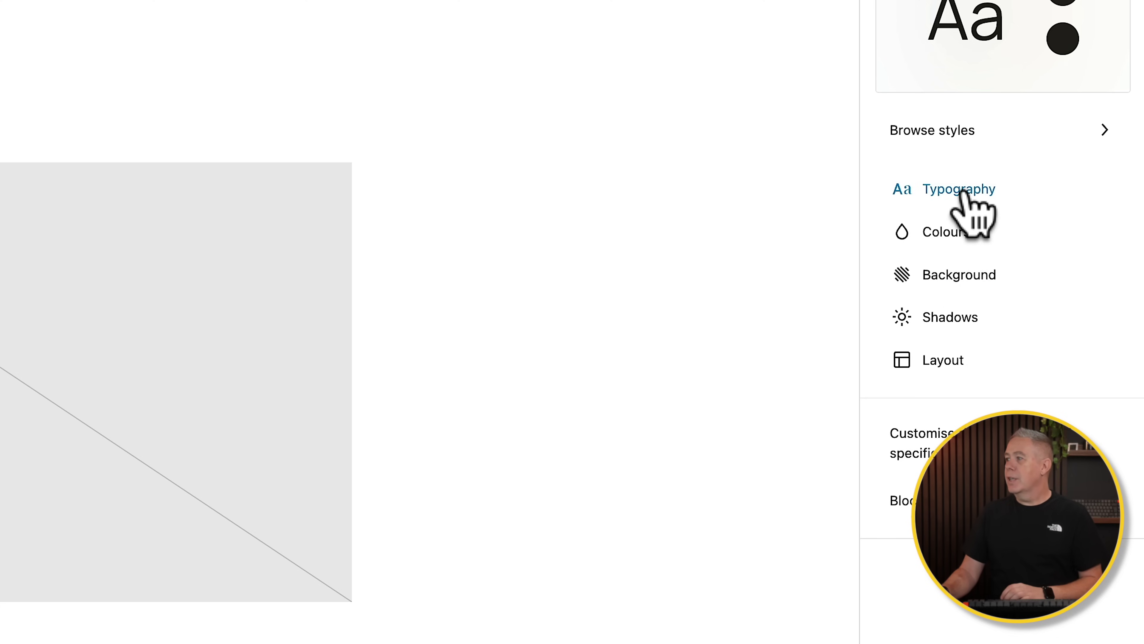
click(977, 133)
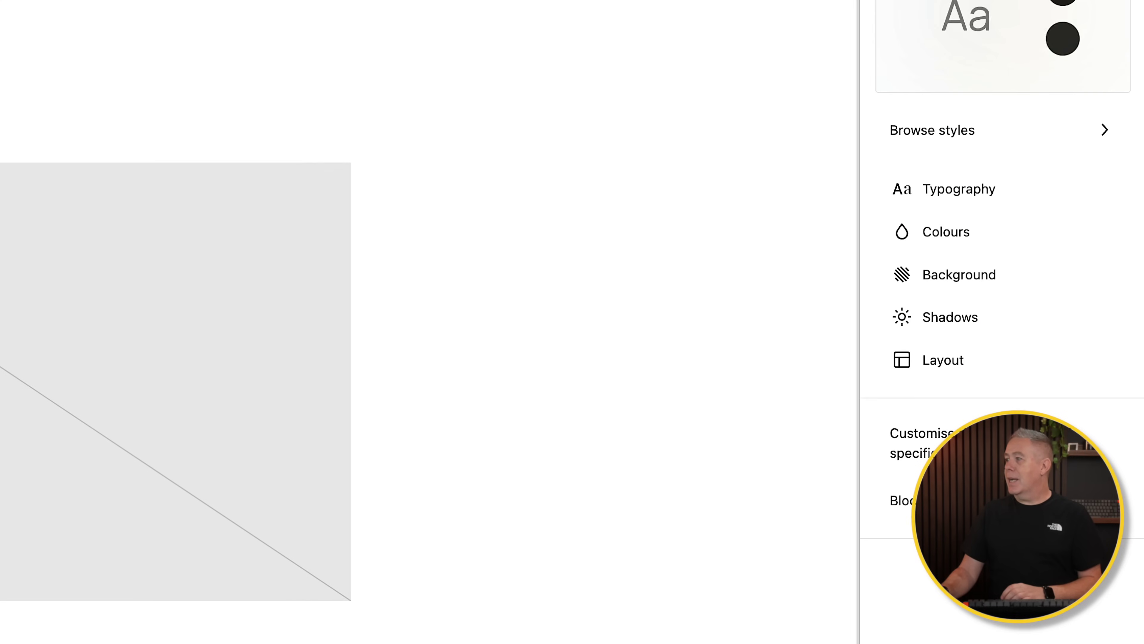
click(955, 189)
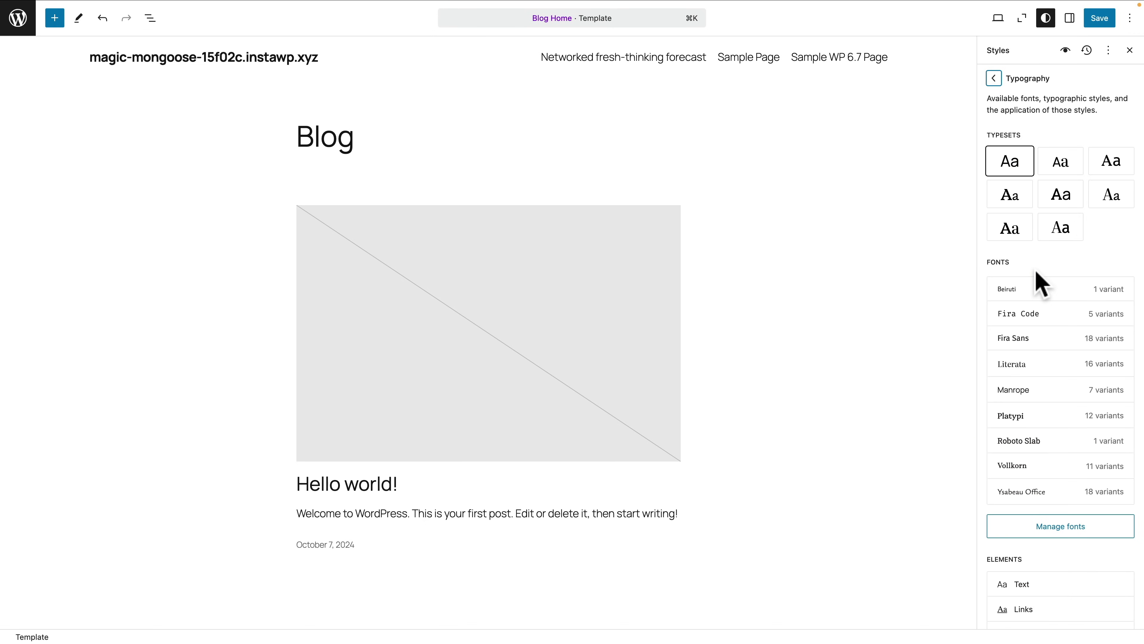
scroll(1042, 285, down, 2)
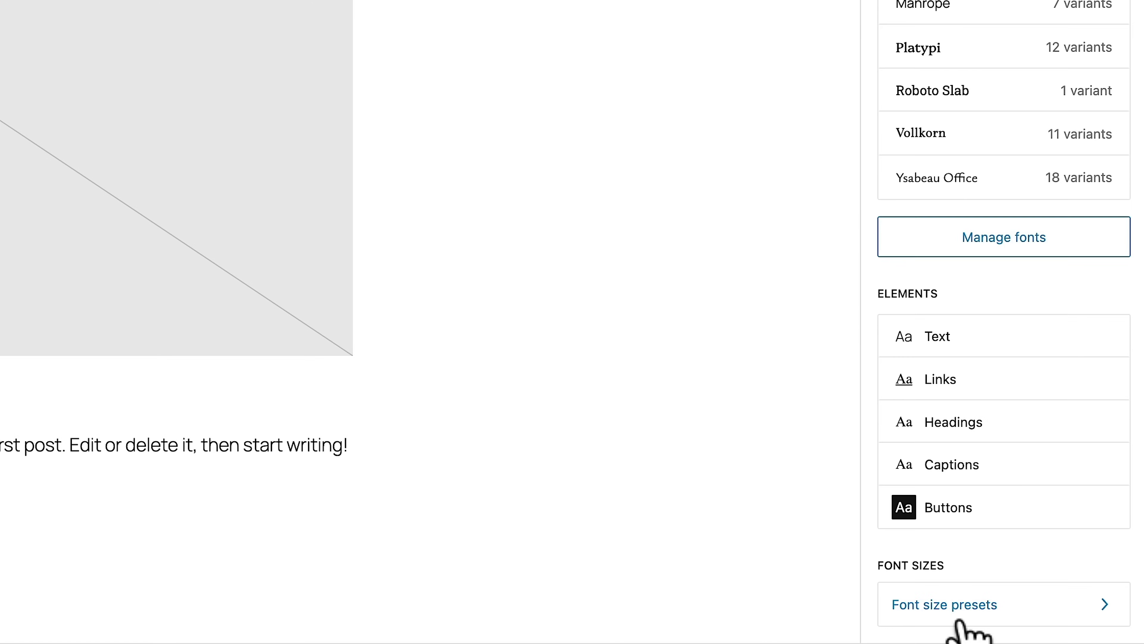
click(959, 613)
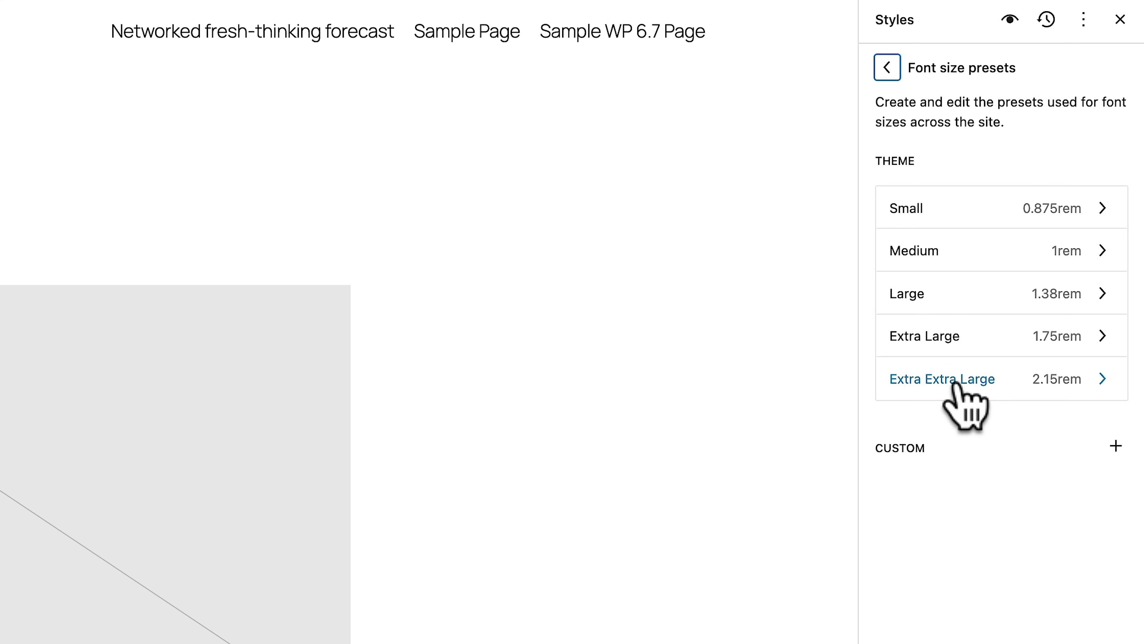
Step: Enable fluid typography and custom fluid values for the Small font size preset, keeping the rem unit
click(1015, 208)
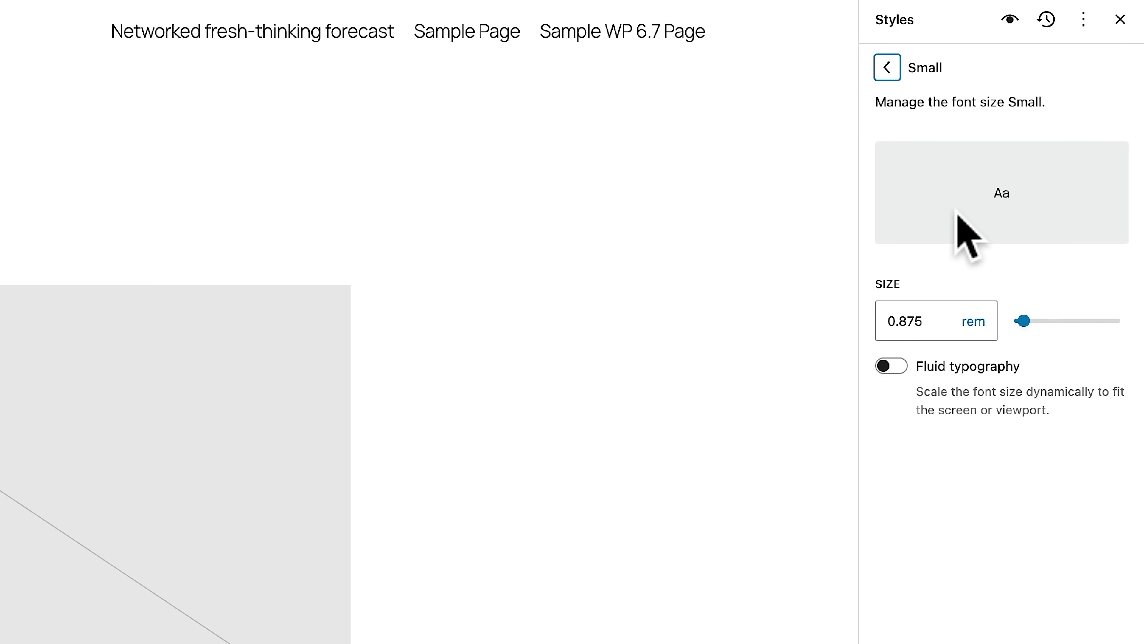
click(972, 321)
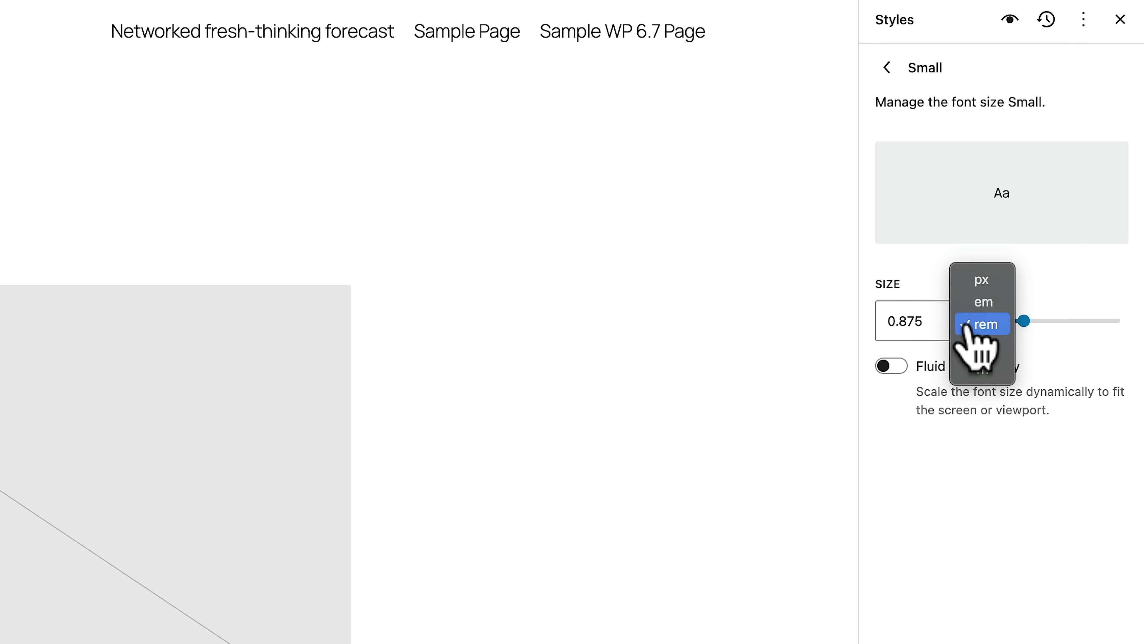
click(950, 511)
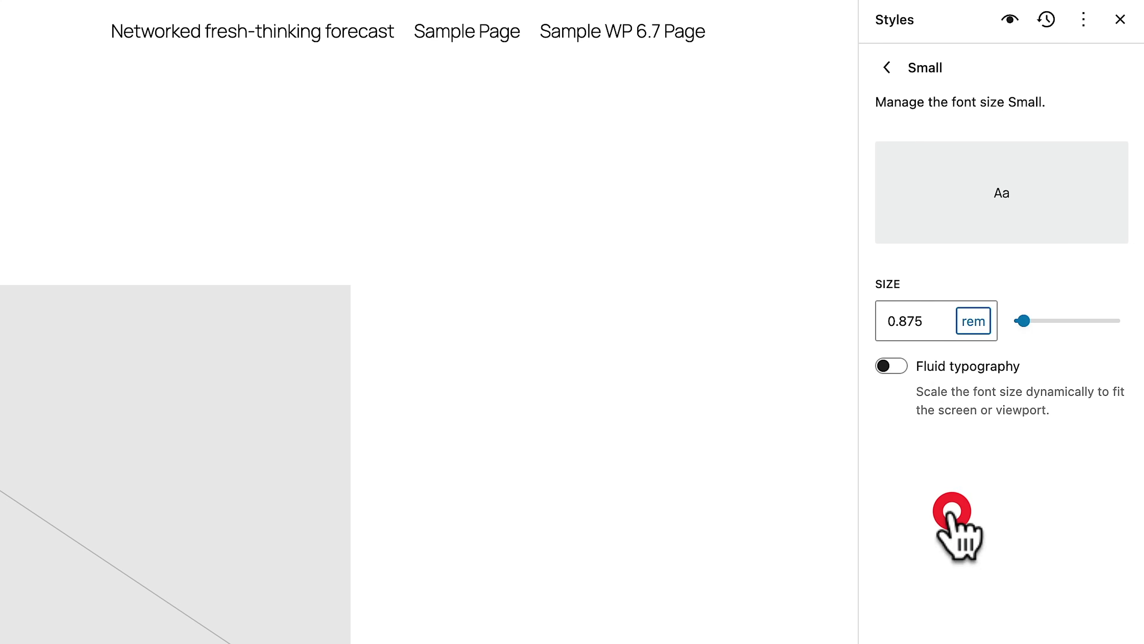
click(897, 365)
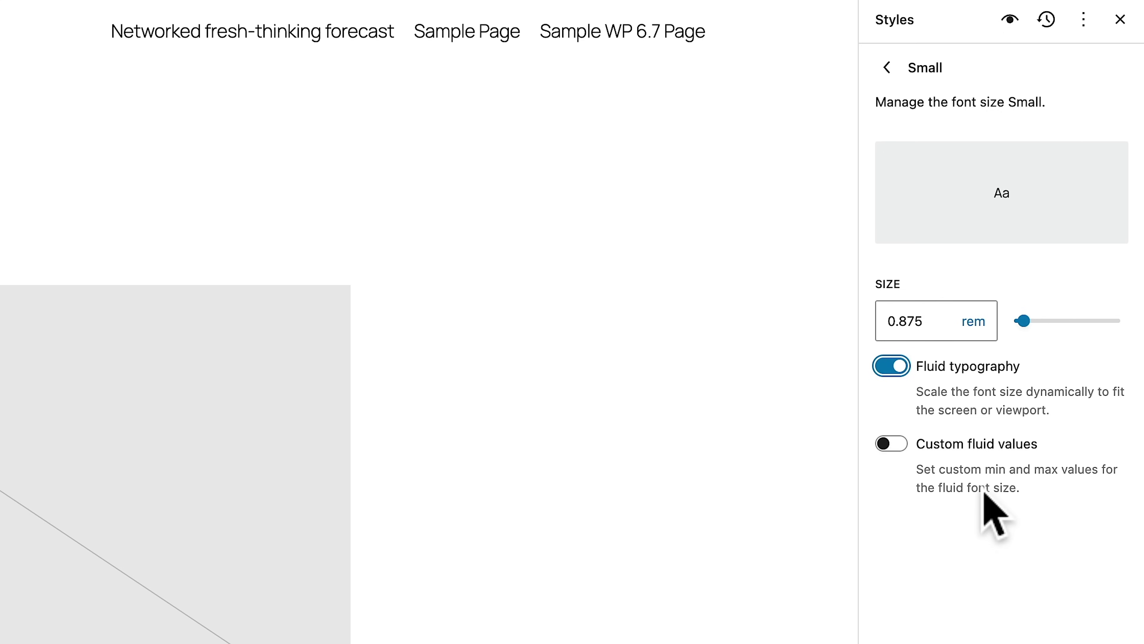
click(890, 444)
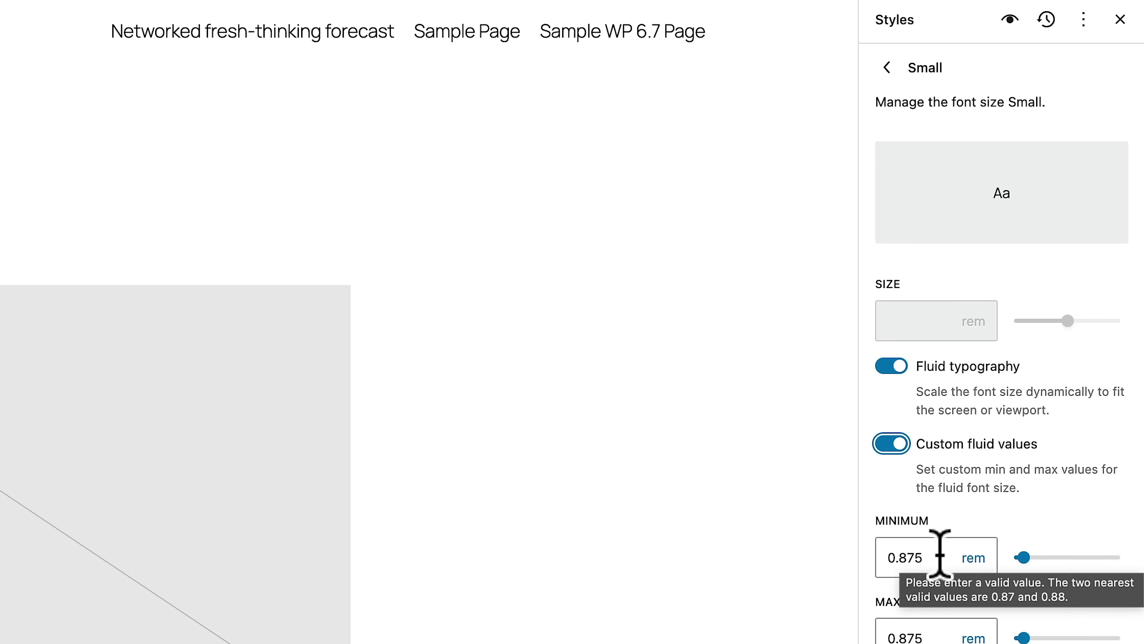
click(886, 68)
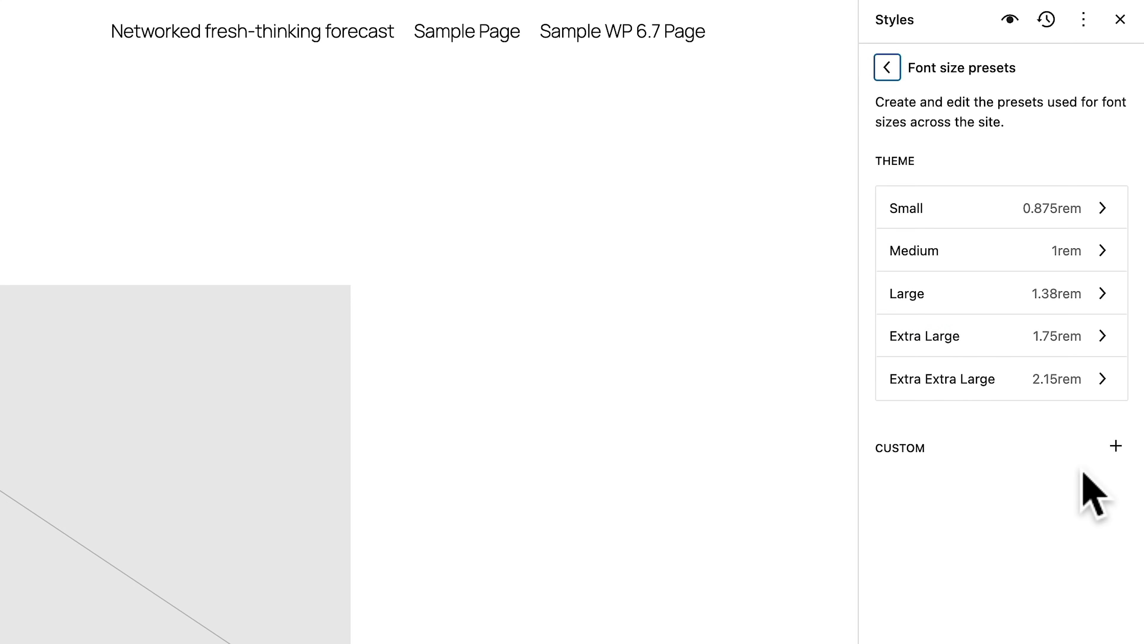
Step: Add a custom font size preset, rename it "WPTuts Custom Font" and return to the presets list
click(1115, 446)
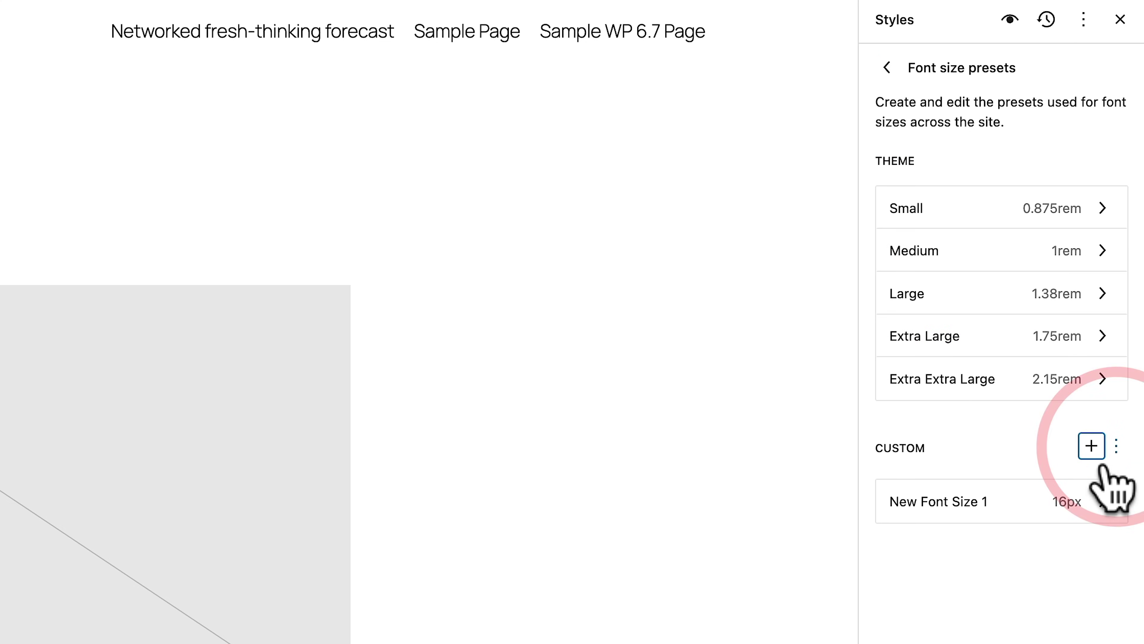
click(984, 501)
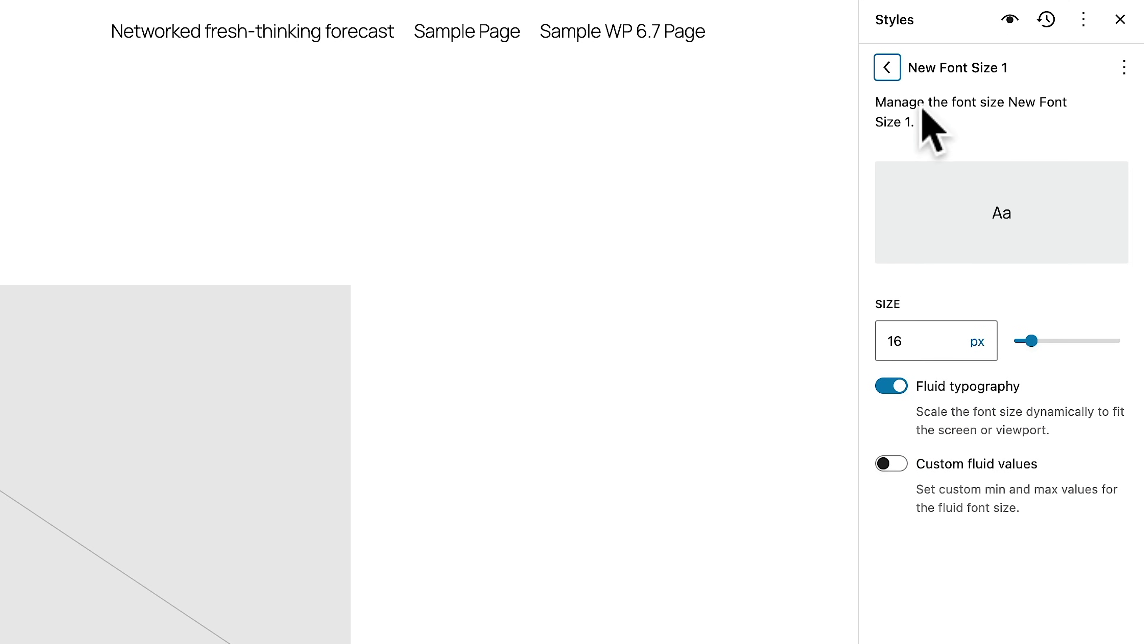
click(887, 68)
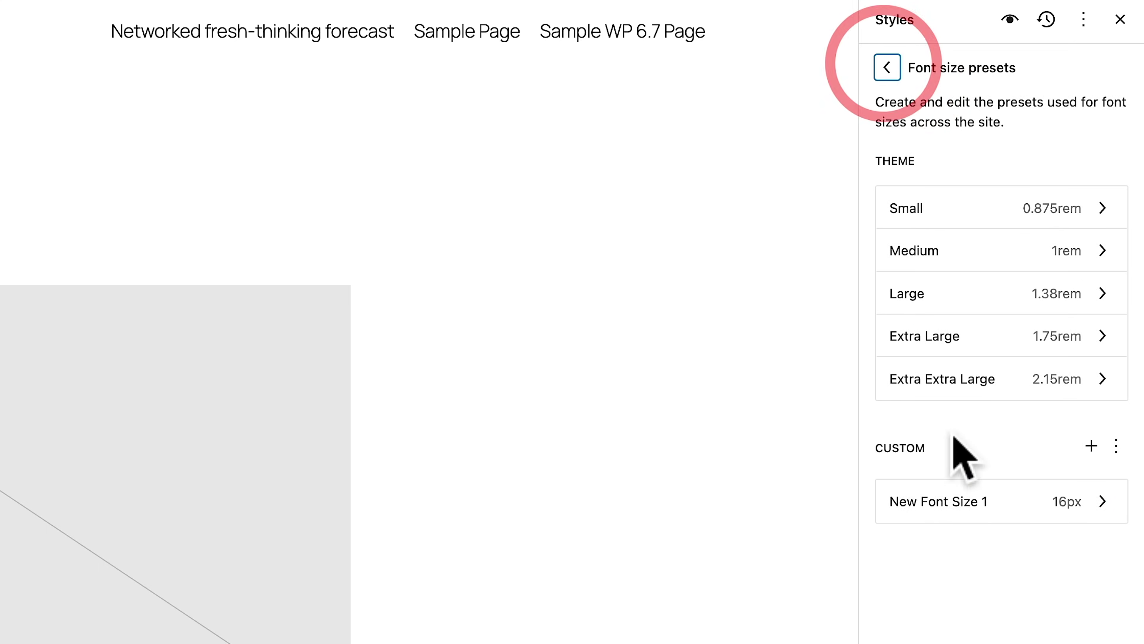
click(951, 501)
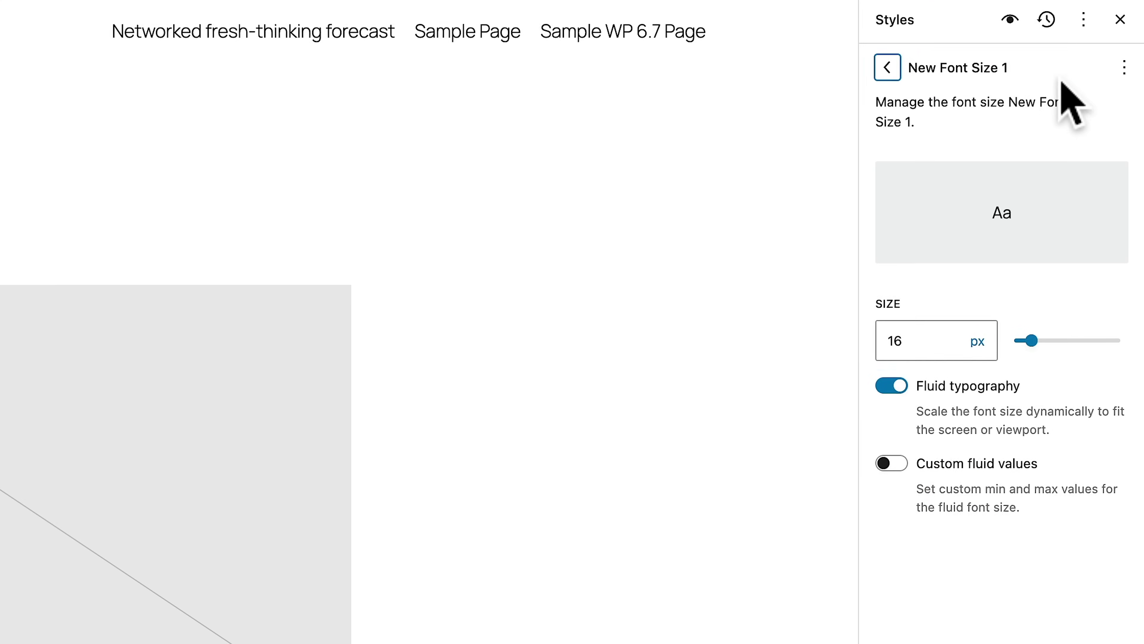
drag(173, 470, 61, 470)
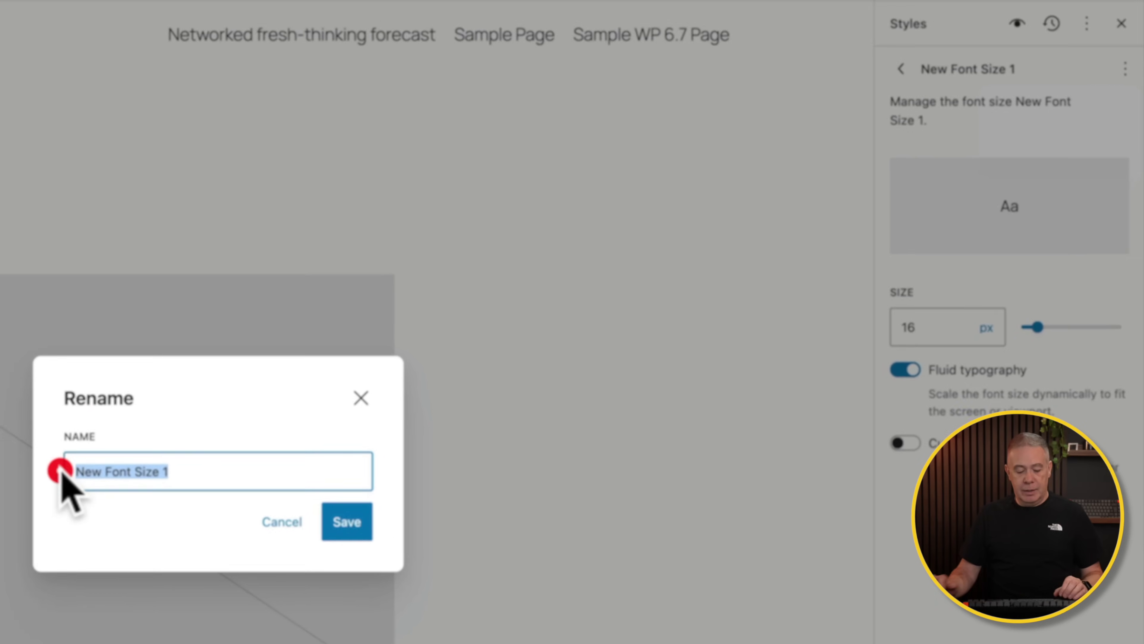
text(MP)
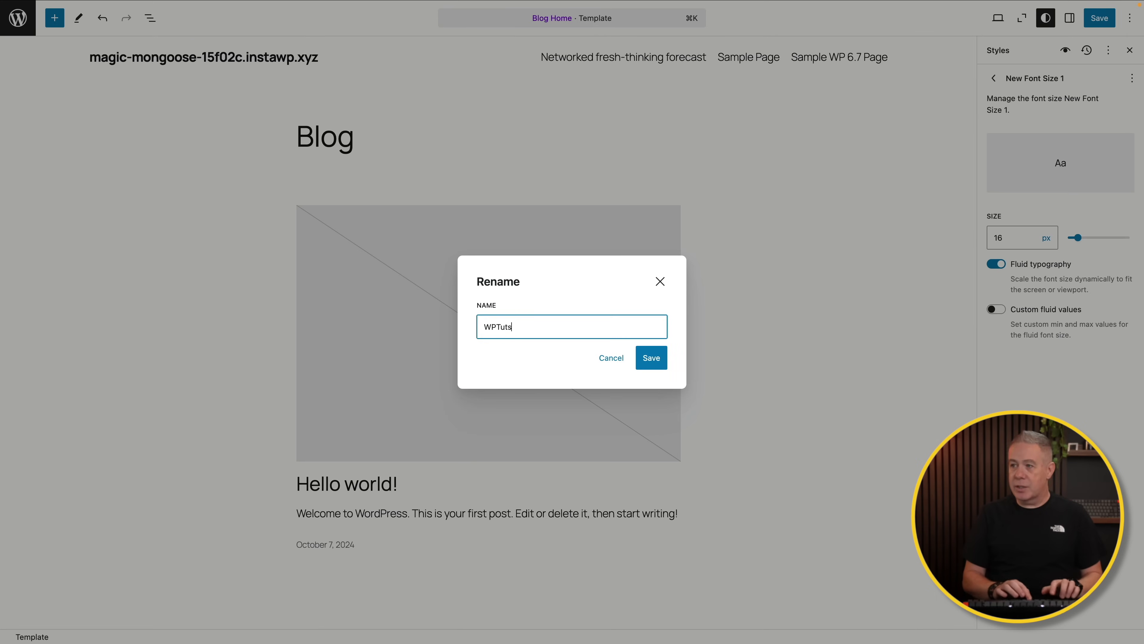
text(Tuts Custom Font)
click(654, 359)
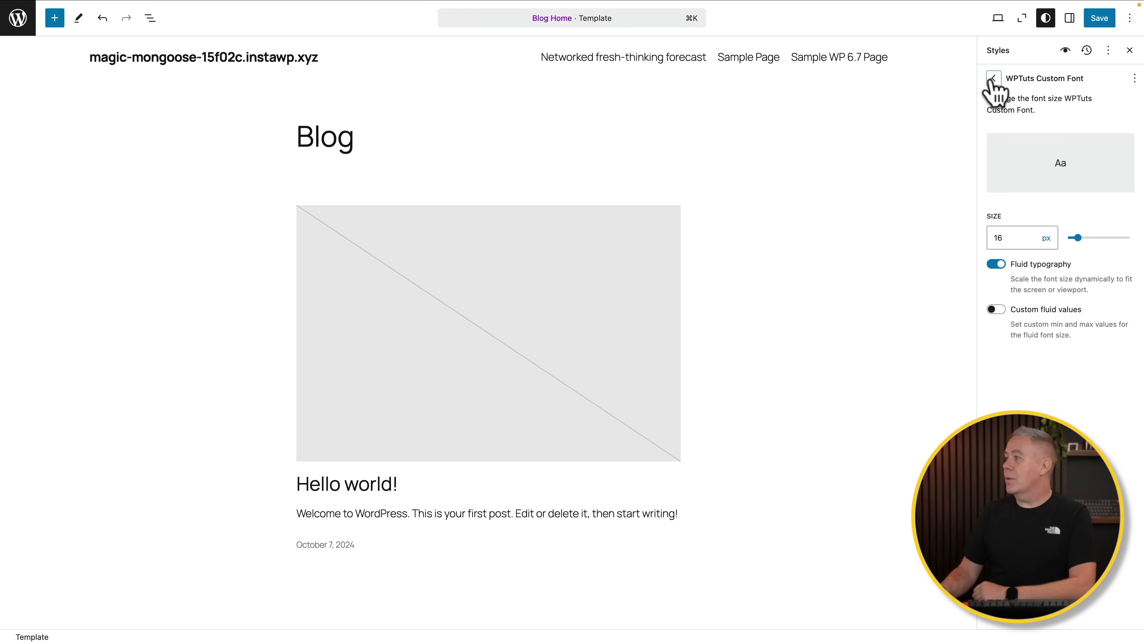
click(994, 79)
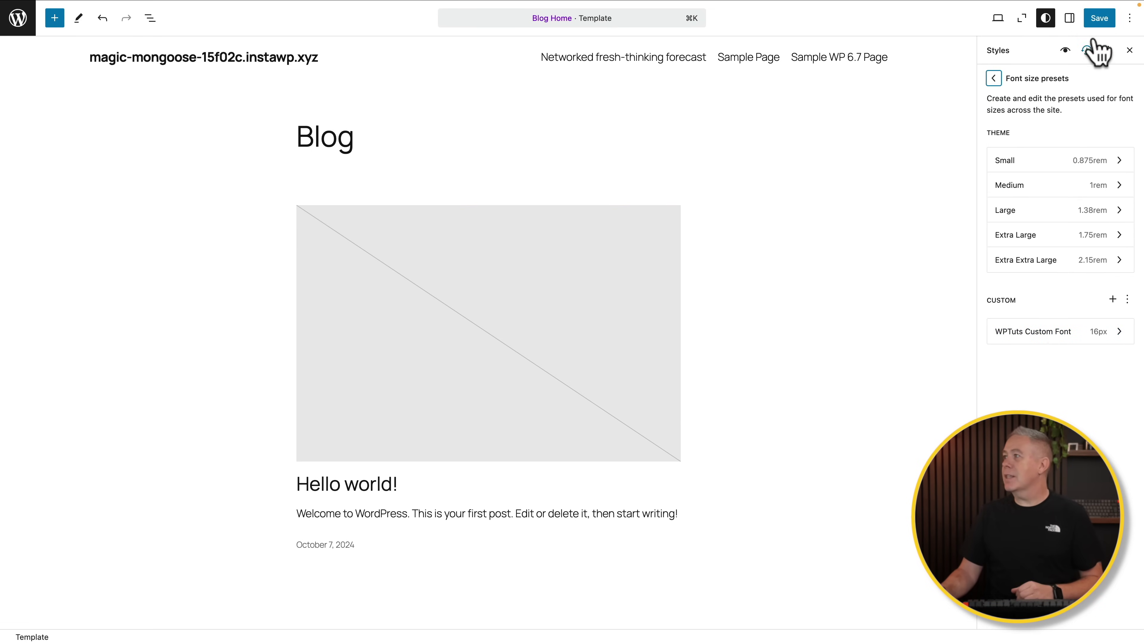
Step: Save the Custom Styles changes to the site and leave the template editor
click(1100, 18)
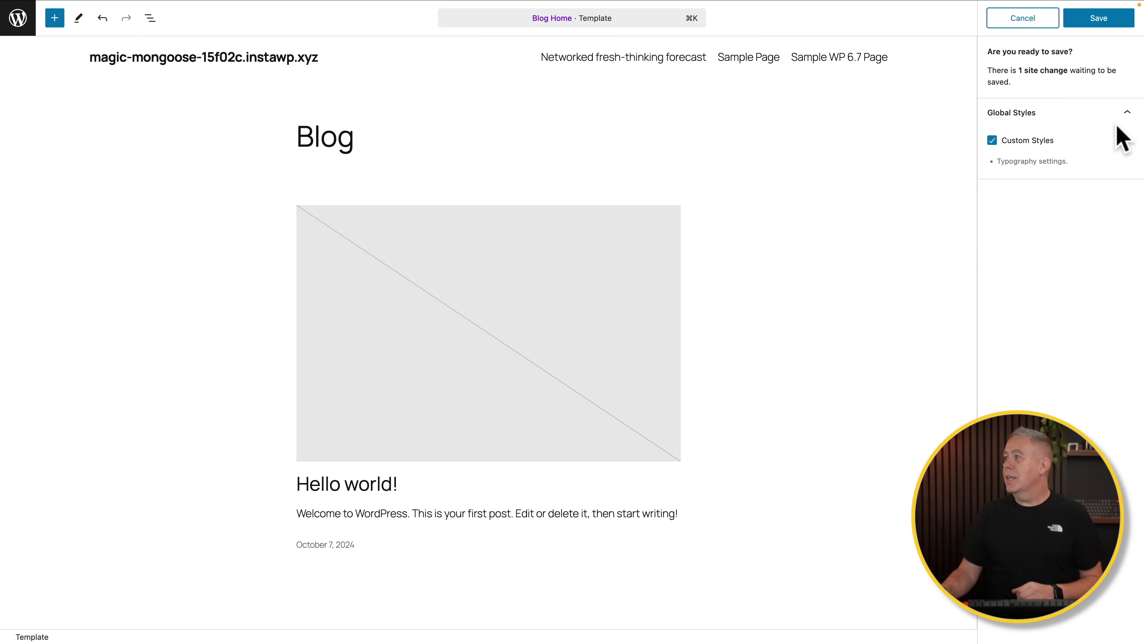
click(1094, 27)
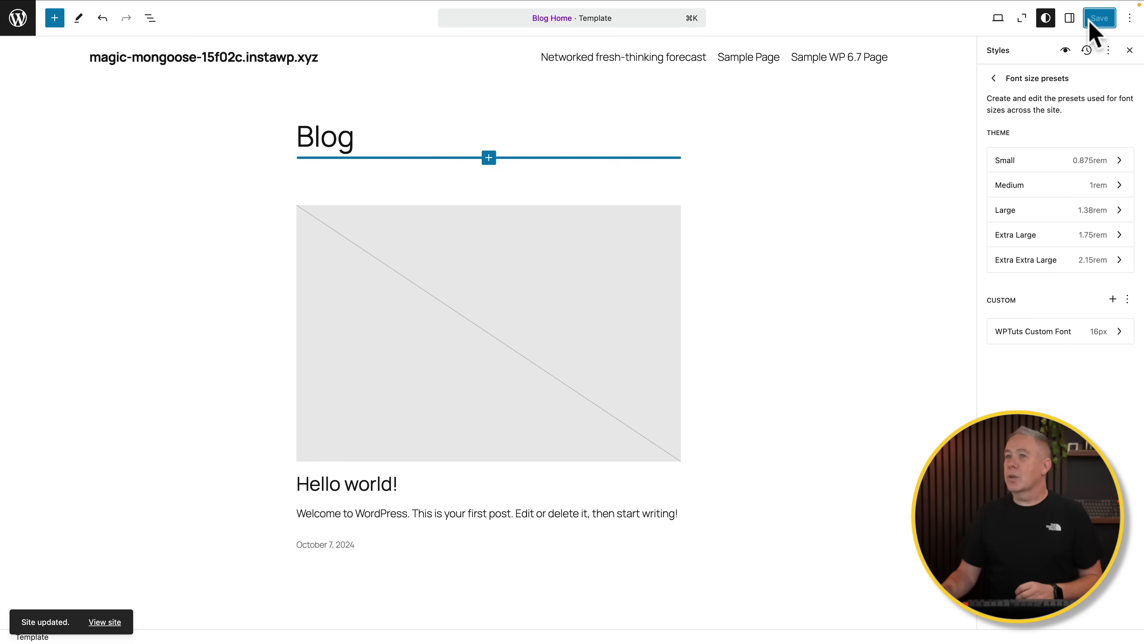
click(17, 19)
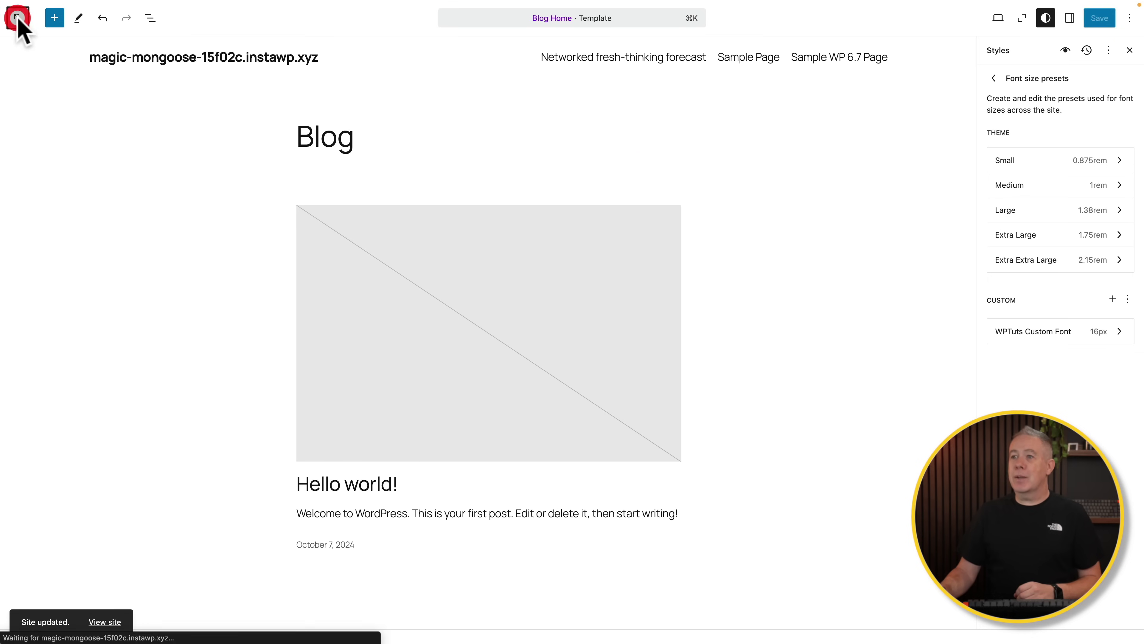
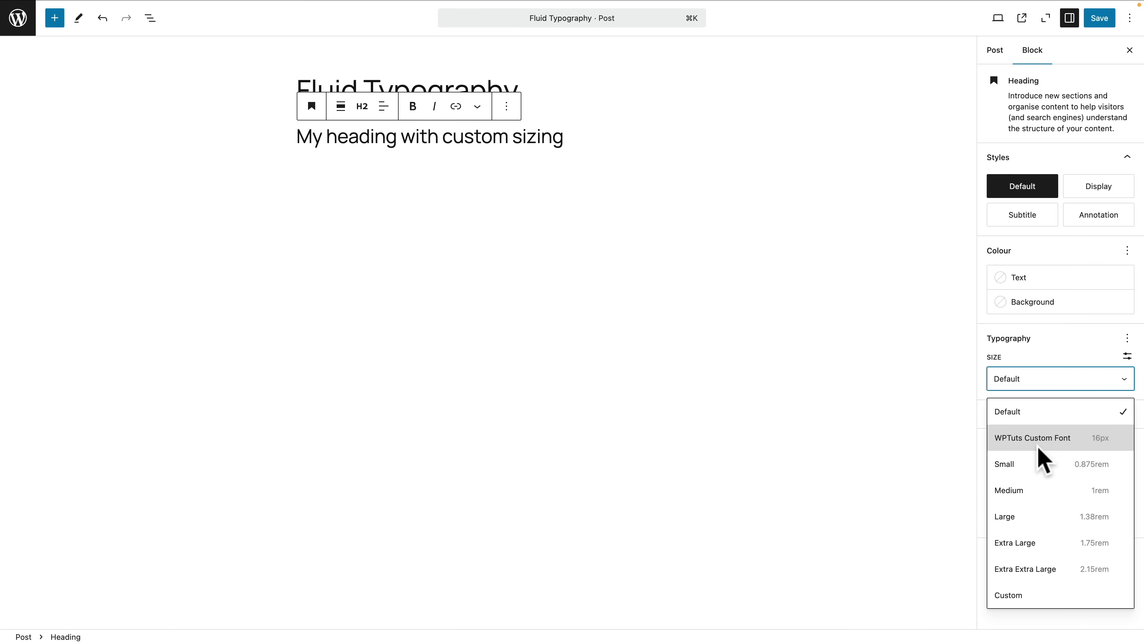
Step: Apply the WPTuts Custom Font size to the "My heading with custom sizing" heading and show the post's List View
click(1039, 447)
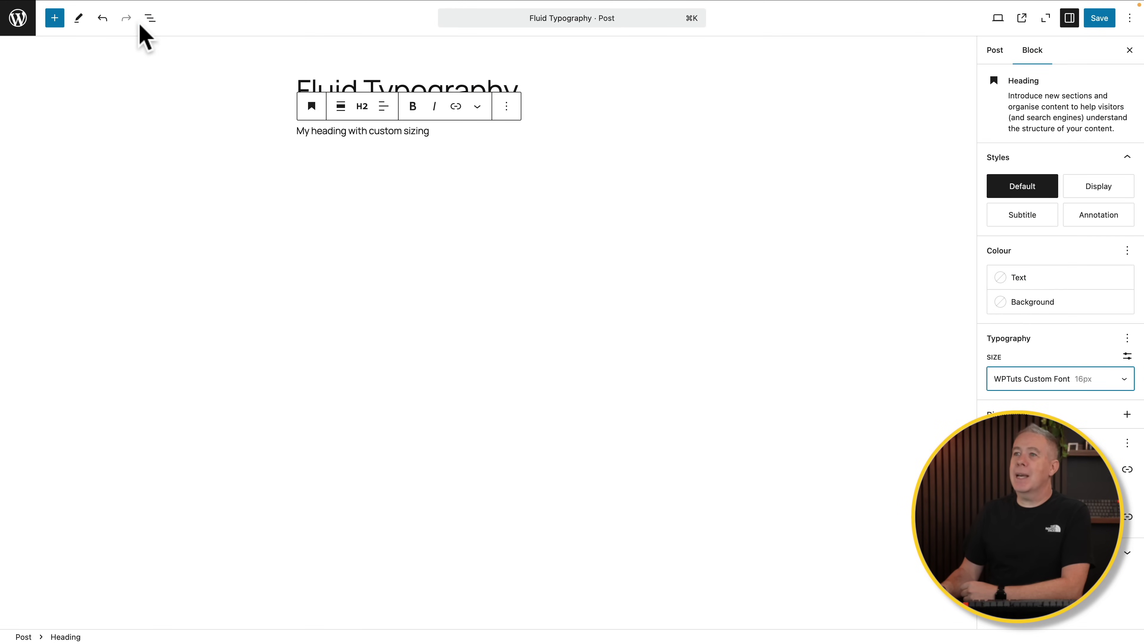
click(151, 19)
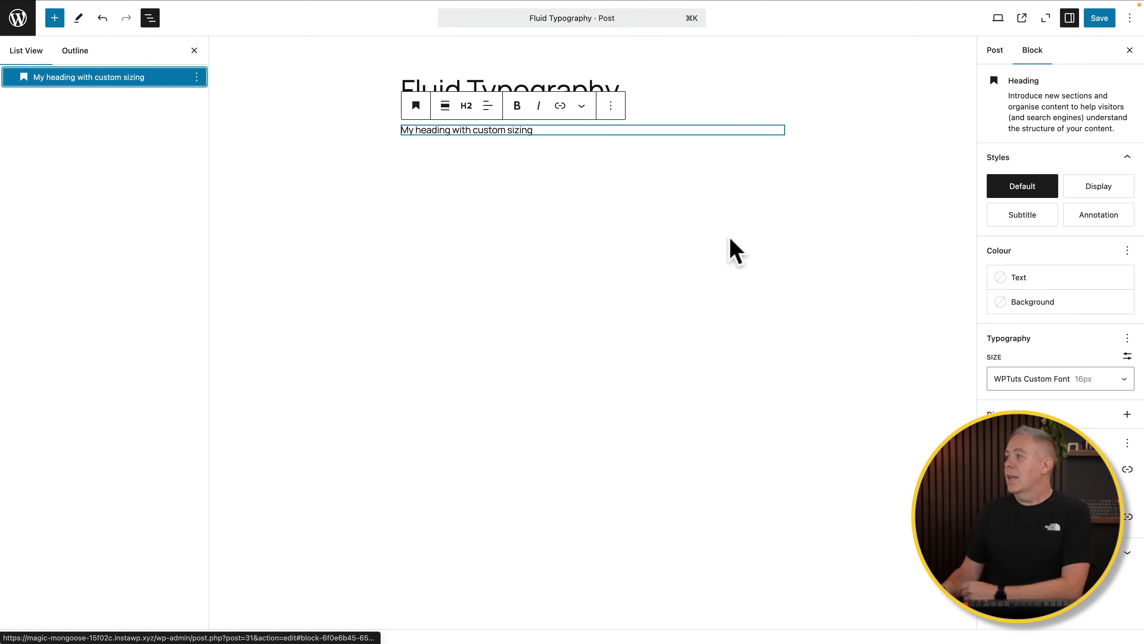
Step: Insert an Image block below the heading and fill it with the tote bag picture from the Media Library
click(882, 289)
click(628, 316)
click(537, 101)
click(482, 156)
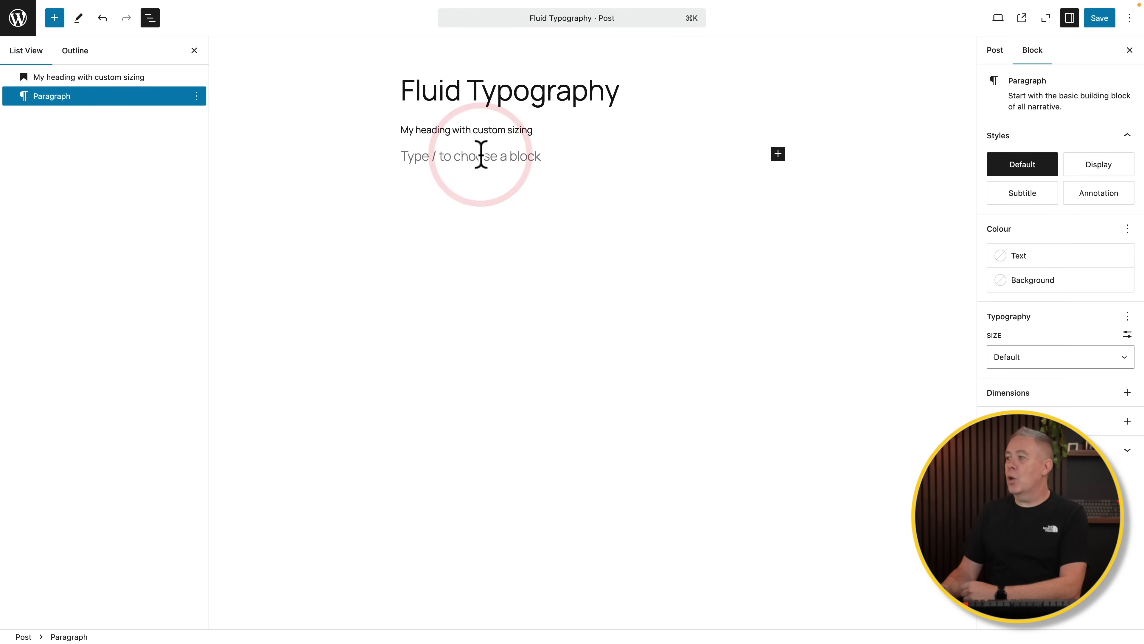
text(/)
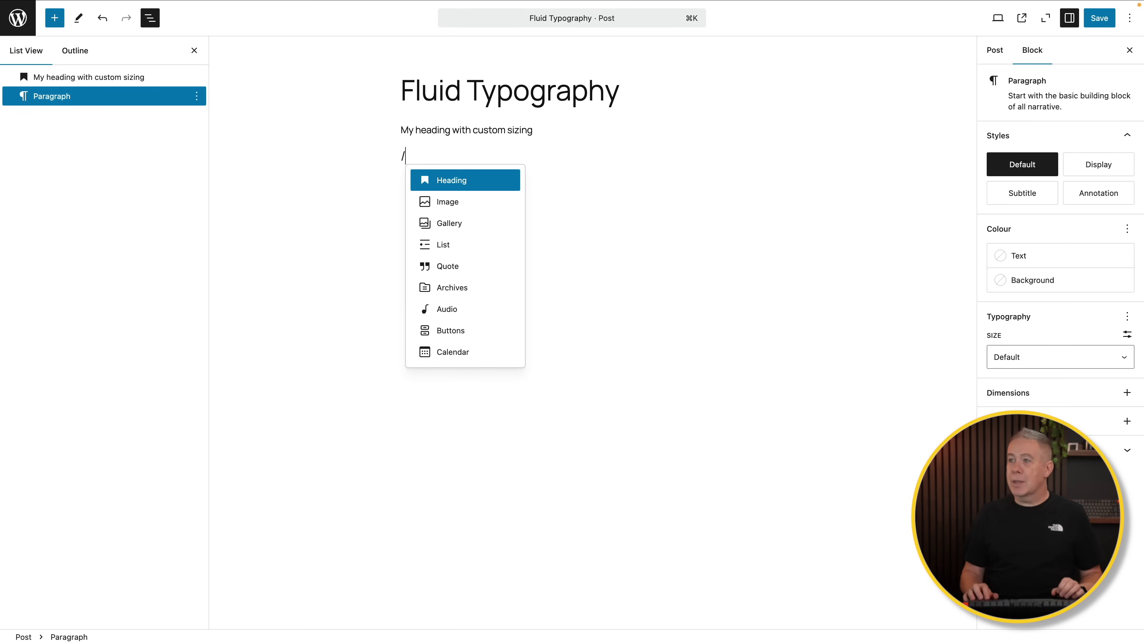
key(Down)
key(Return)
click(500, 216)
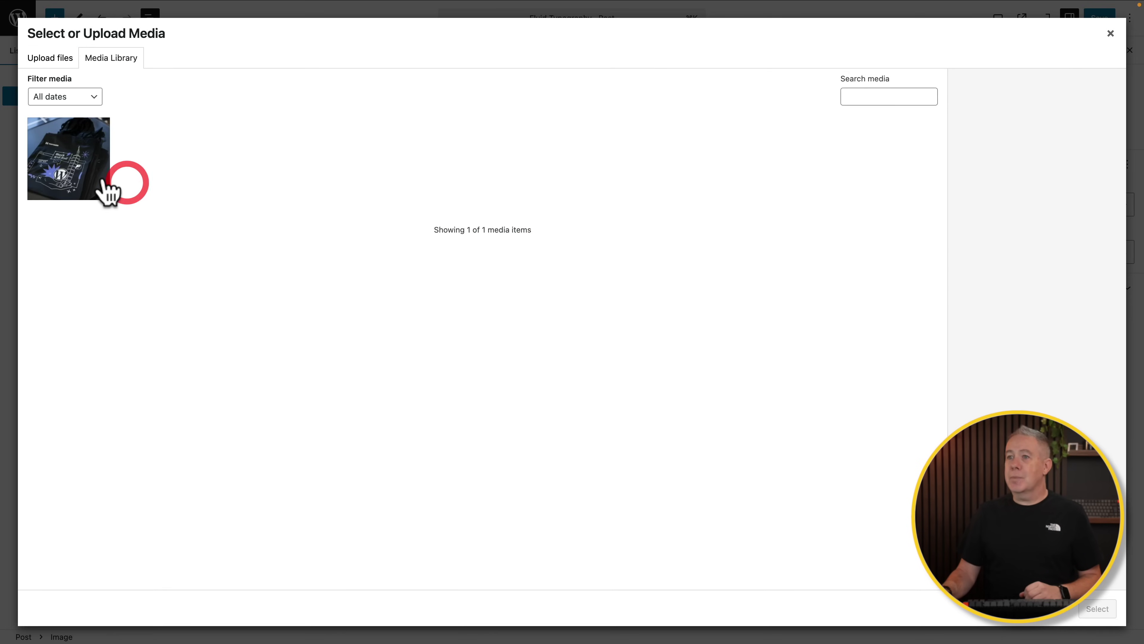
click(106, 187)
click(1098, 608)
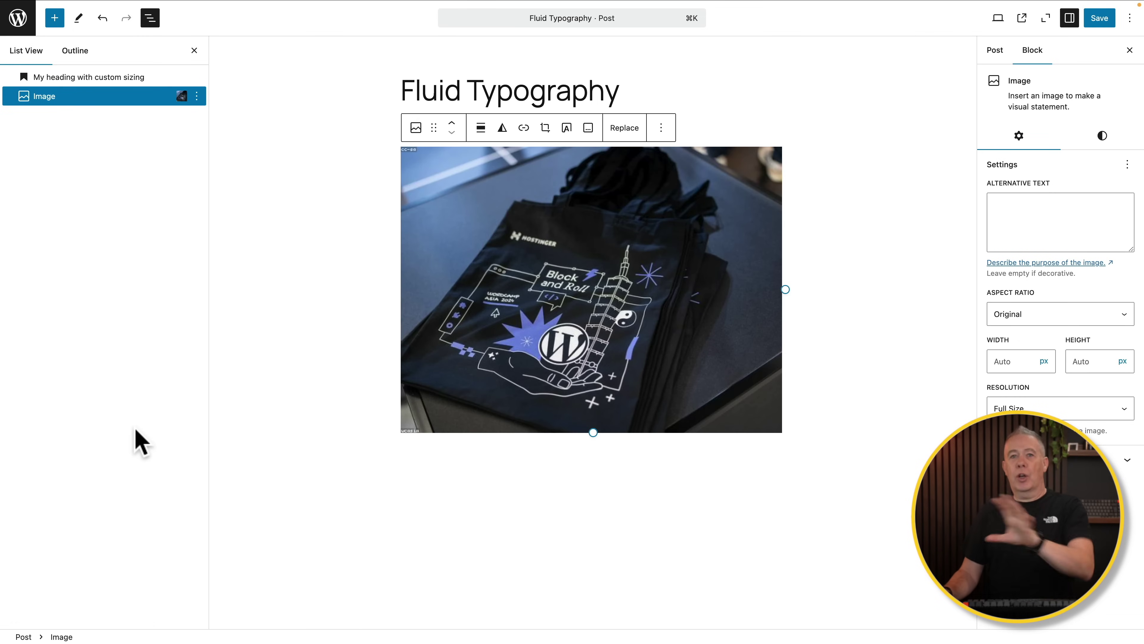
Step: Switch the canvas to the zoomed-out view and place the "New arrivals" flower pattern from all patterns below the image
click(54, 19)
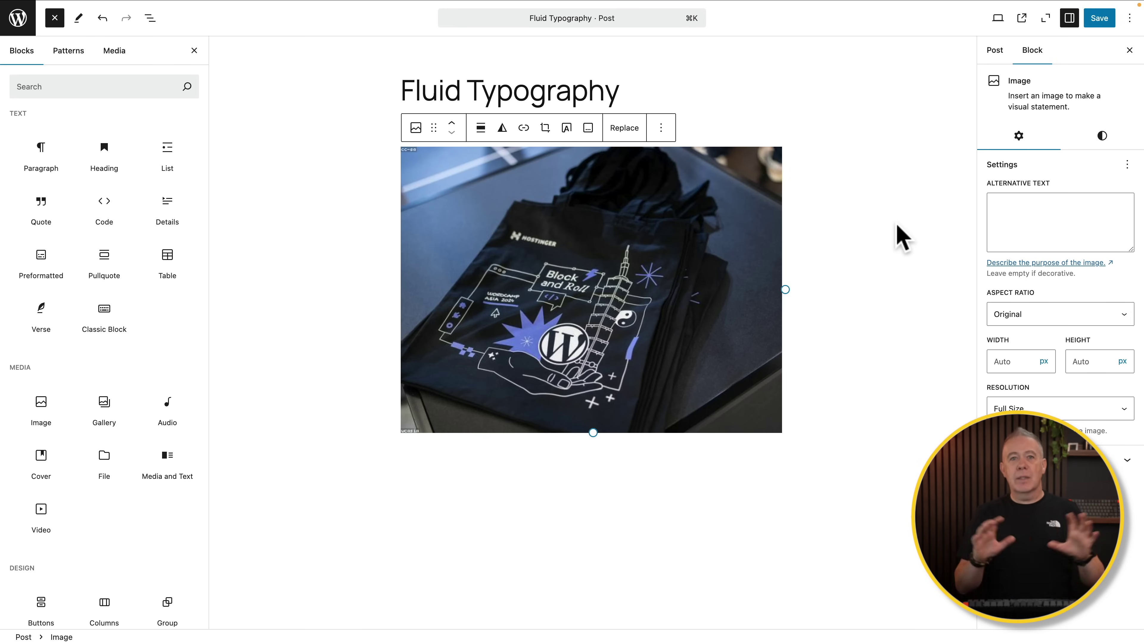
click(1046, 20)
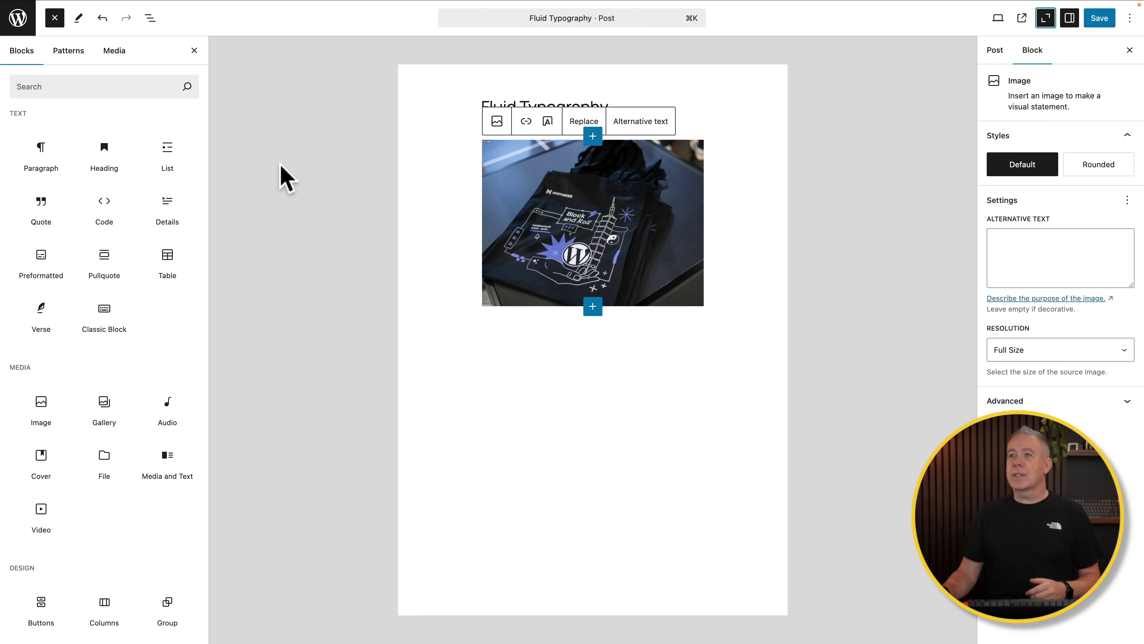
click(69, 53)
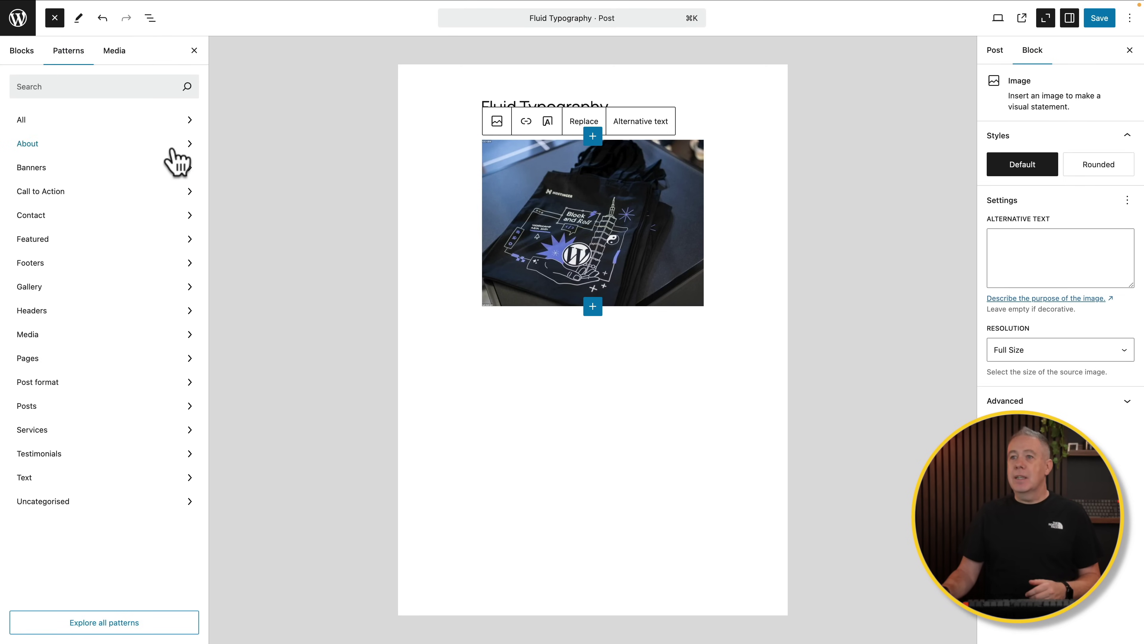
click(67, 124)
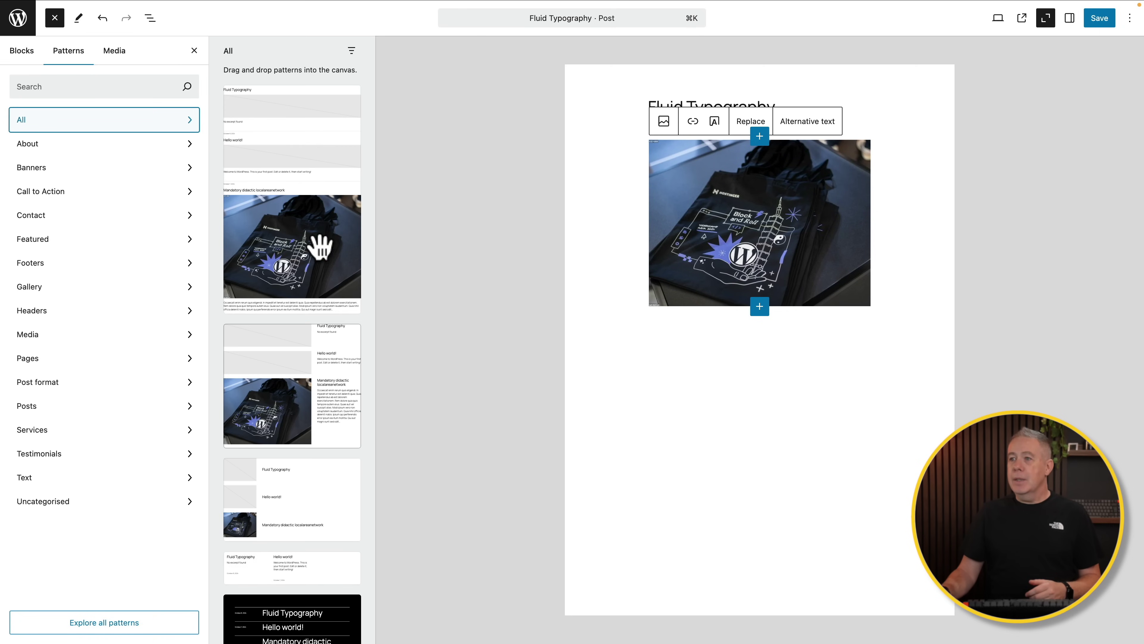
scroll(298, 339, down, 3)
scroll(298, 340, down, 15)
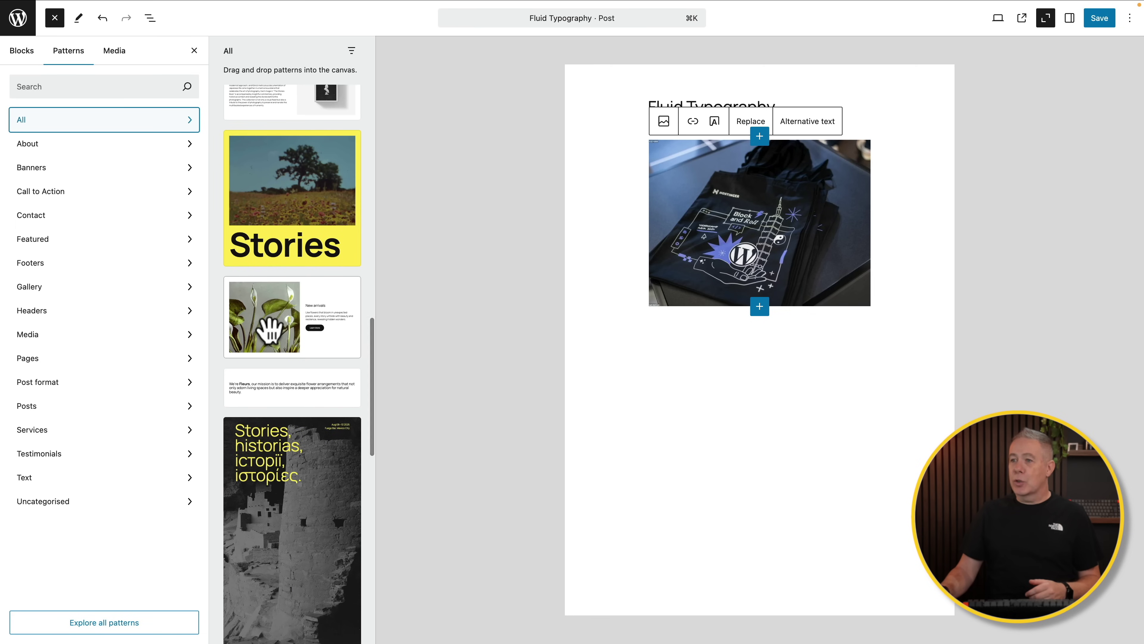
drag(269, 328, 739, 353)
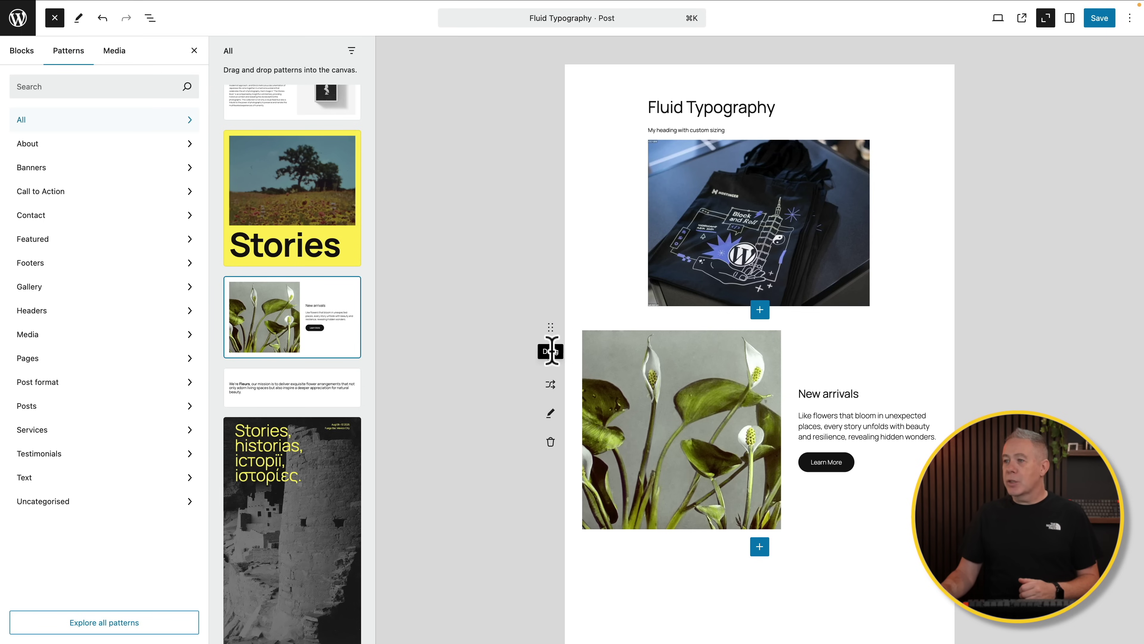
Step: Shuffle the "New arrivals" pattern to the "Stories, historias" poster design and move it above the tote bag image
click(550, 385)
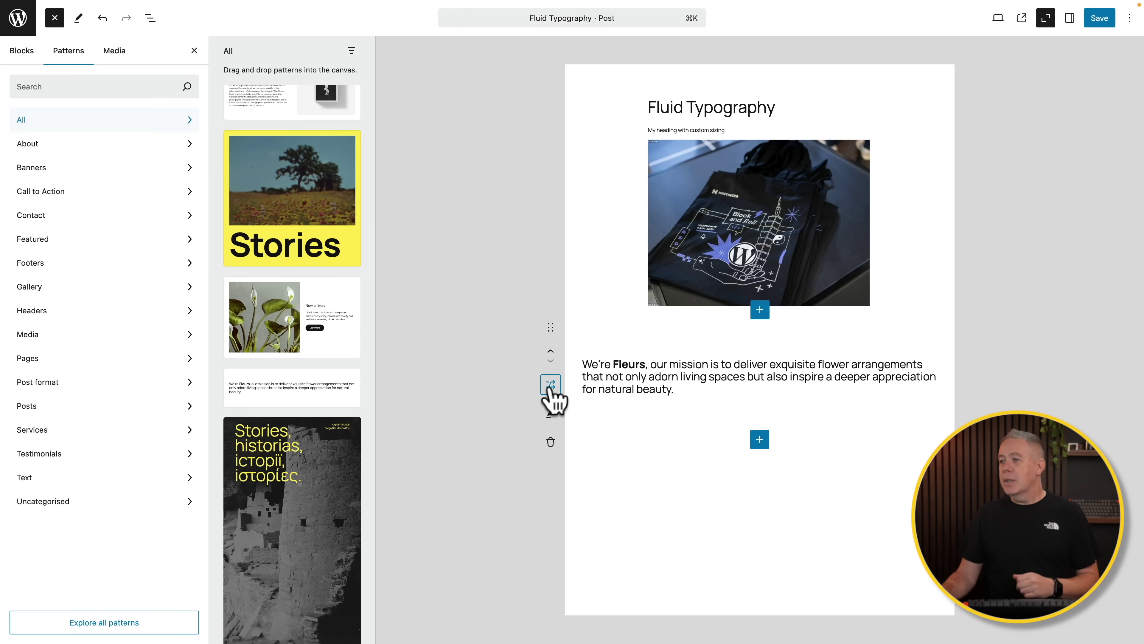
click(550, 385)
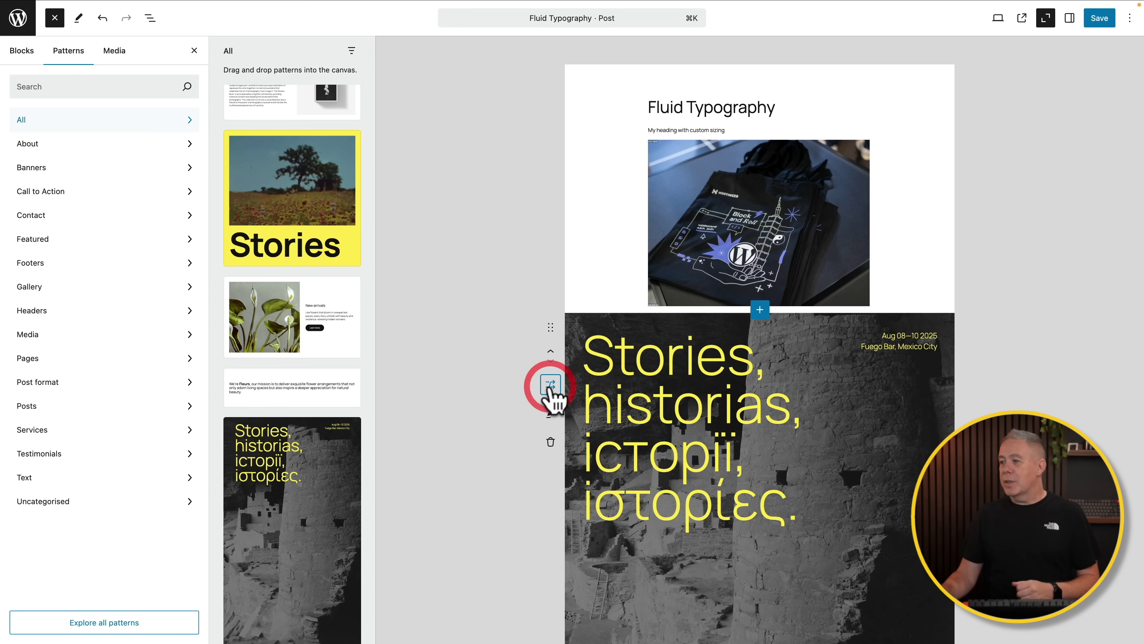
click(551, 351)
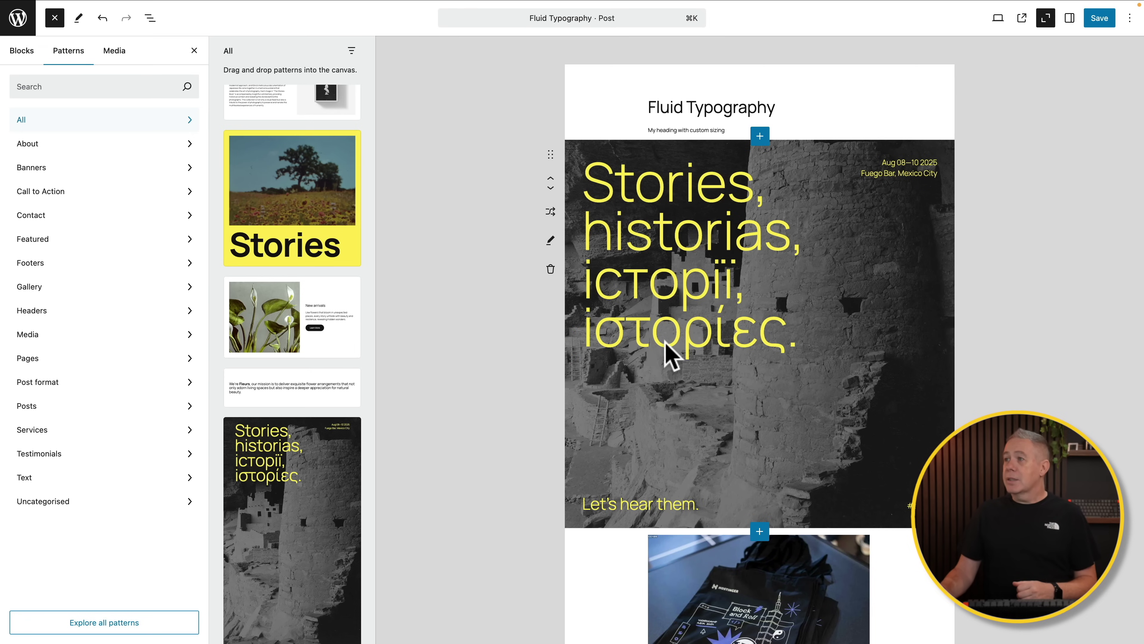
Step: Move the focal point of the poster section's background image to its upper-left area and show the section's style settings
click(761, 169)
click(1071, 19)
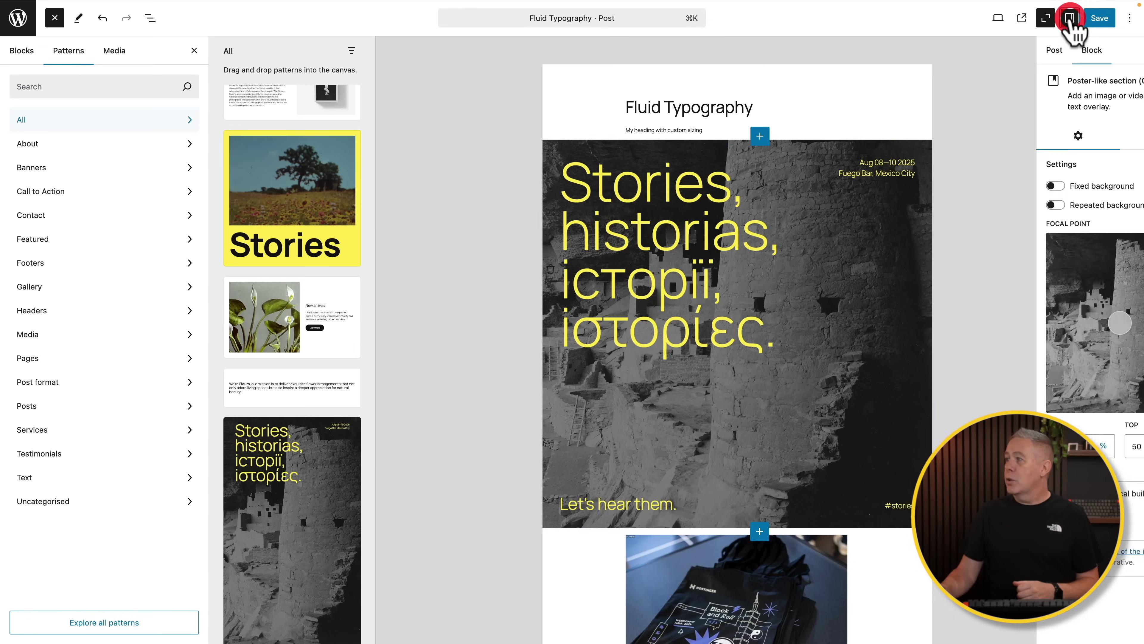
drag(1055, 313, 1014, 259)
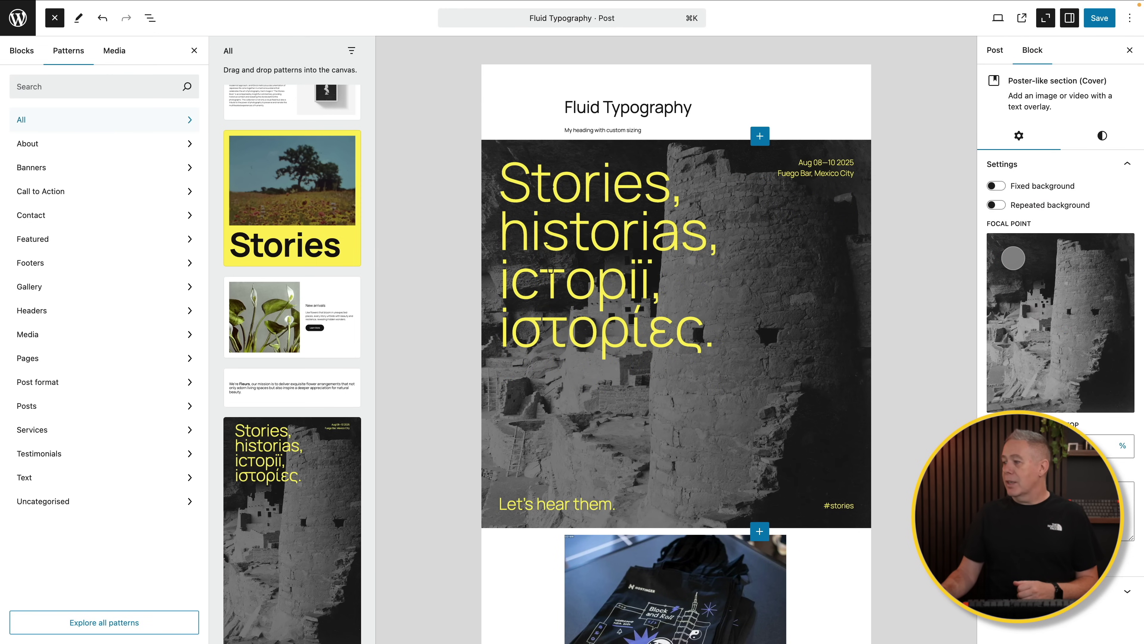
click(1103, 135)
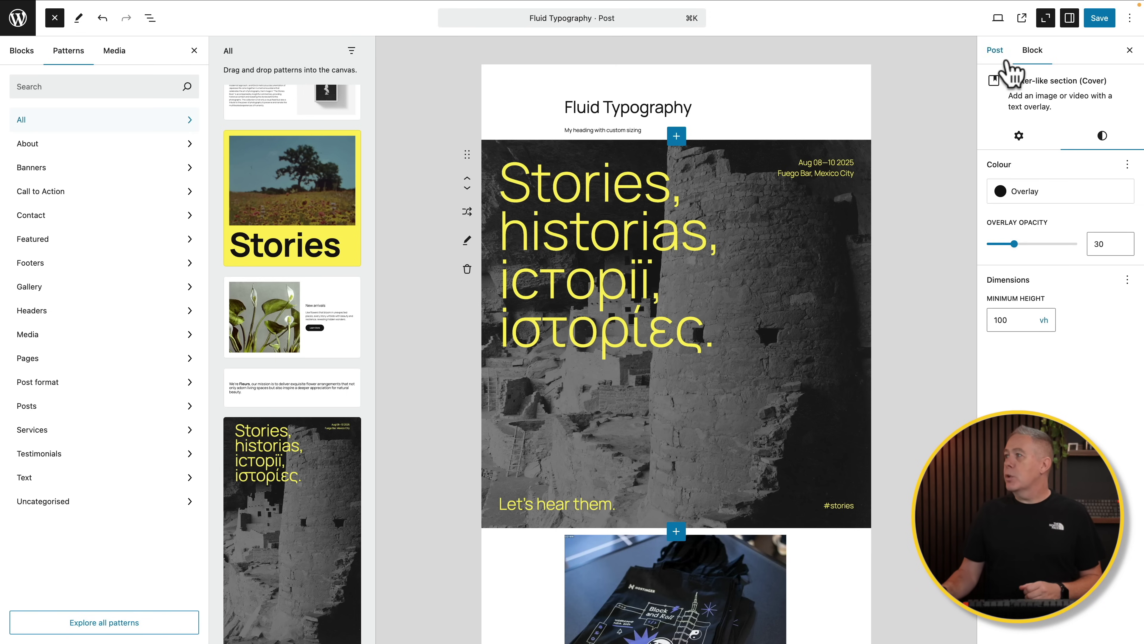
Step: Leave the zoomed-out view and show the list of available blocks
click(1046, 20)
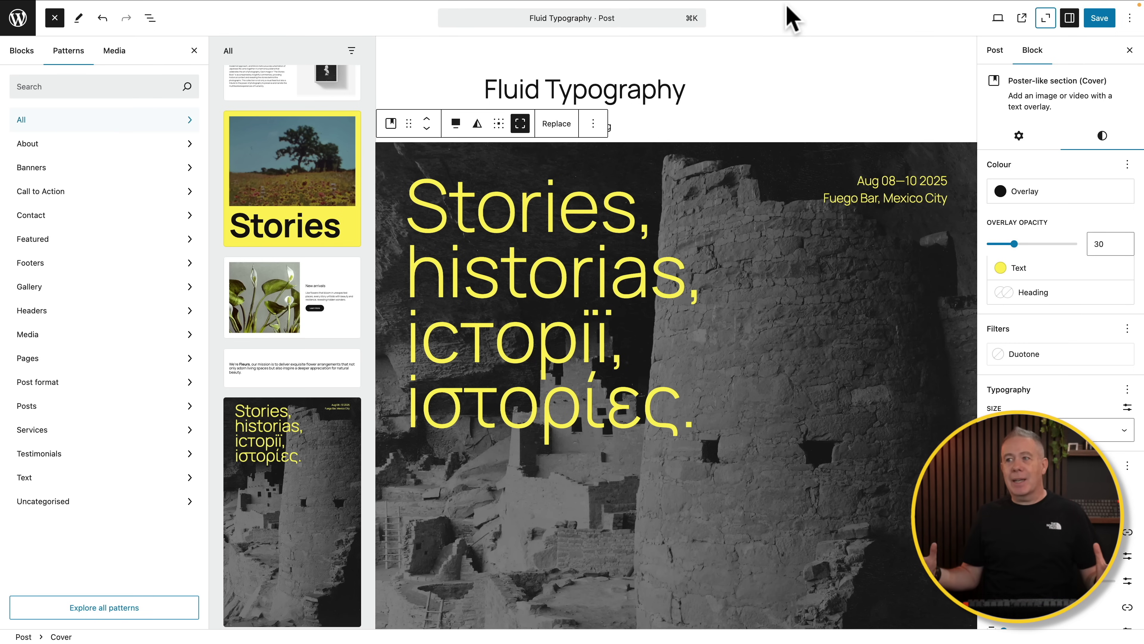
mouse_move(443, 4)
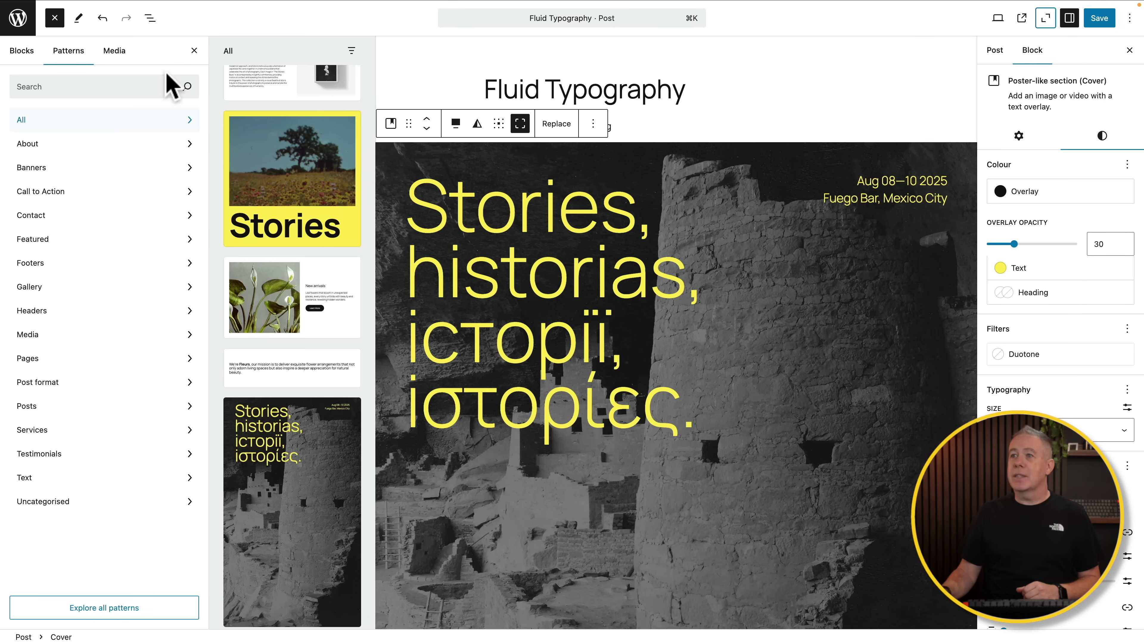
click(22, 52)
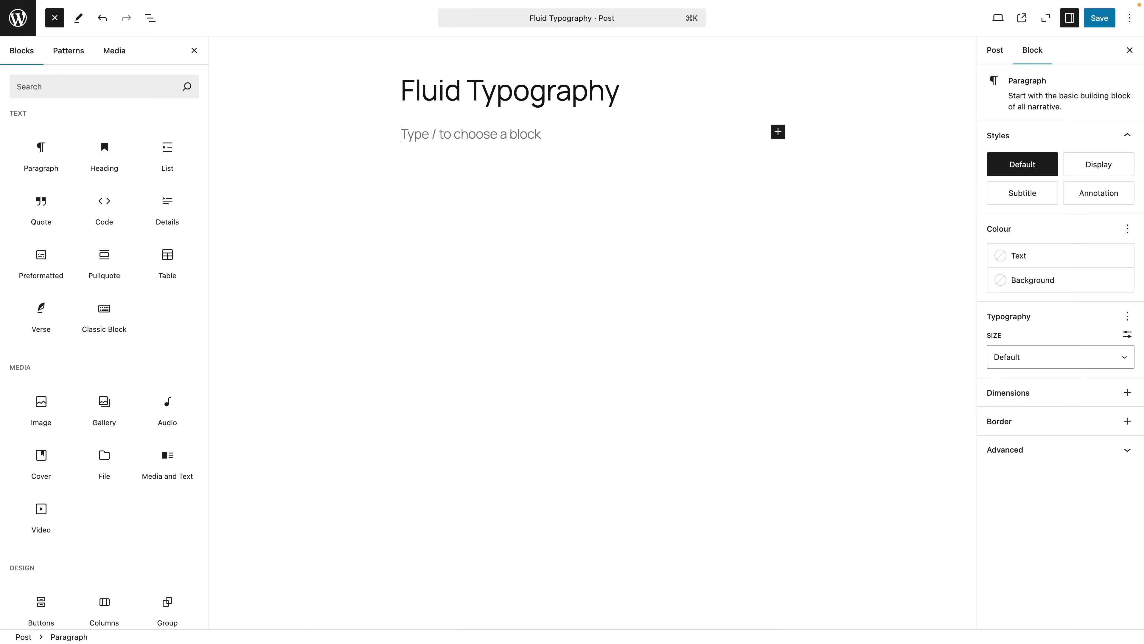
Step: Add a Query Loop block below the post title and fill it with the "Photo blog posts" pattern
text(/query)
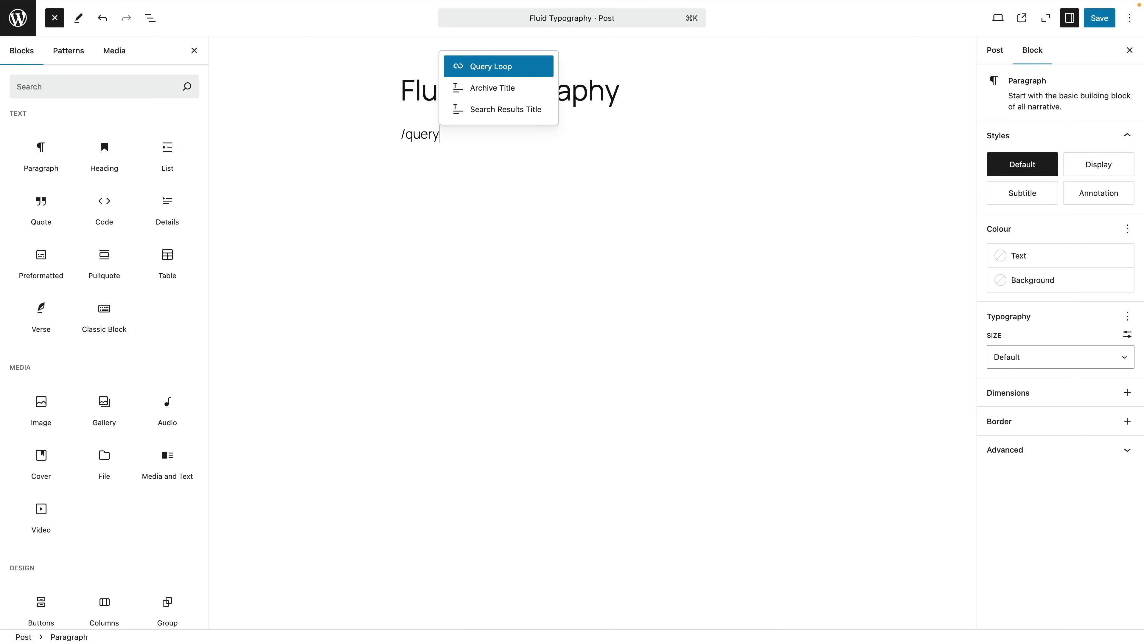
click(513, 70)
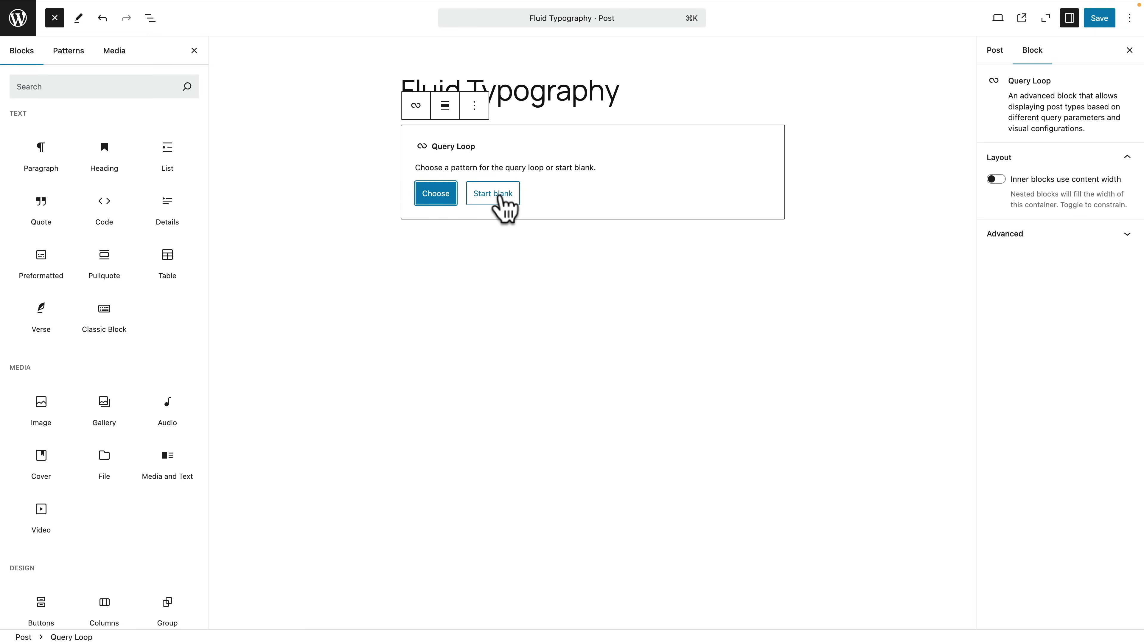
click(446, 195)
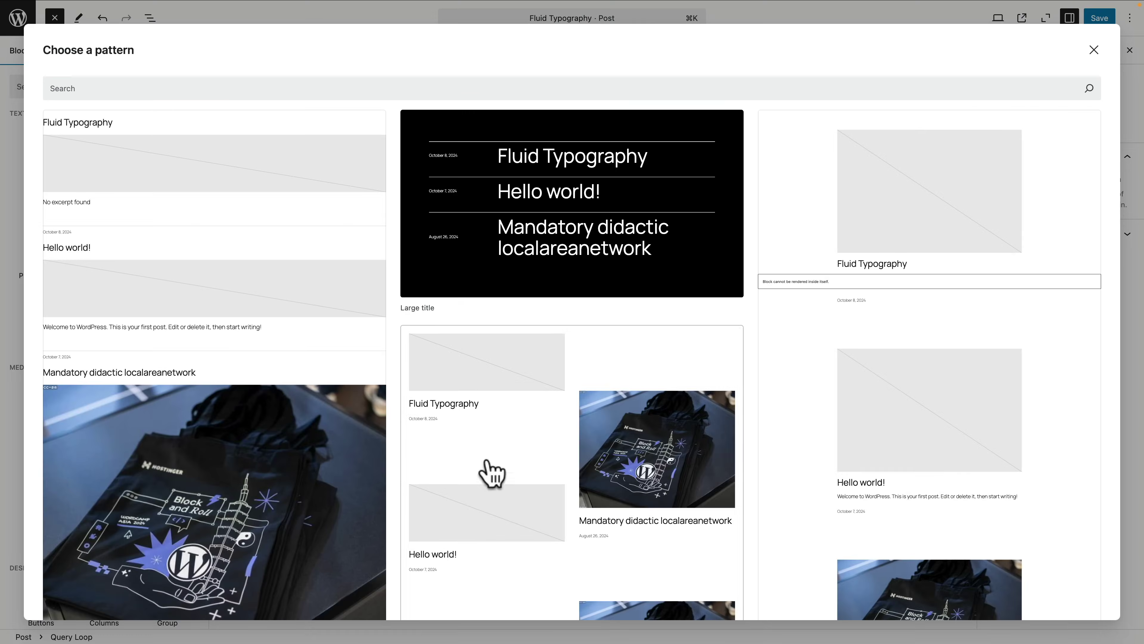
scroll(492, 467, down, 15)
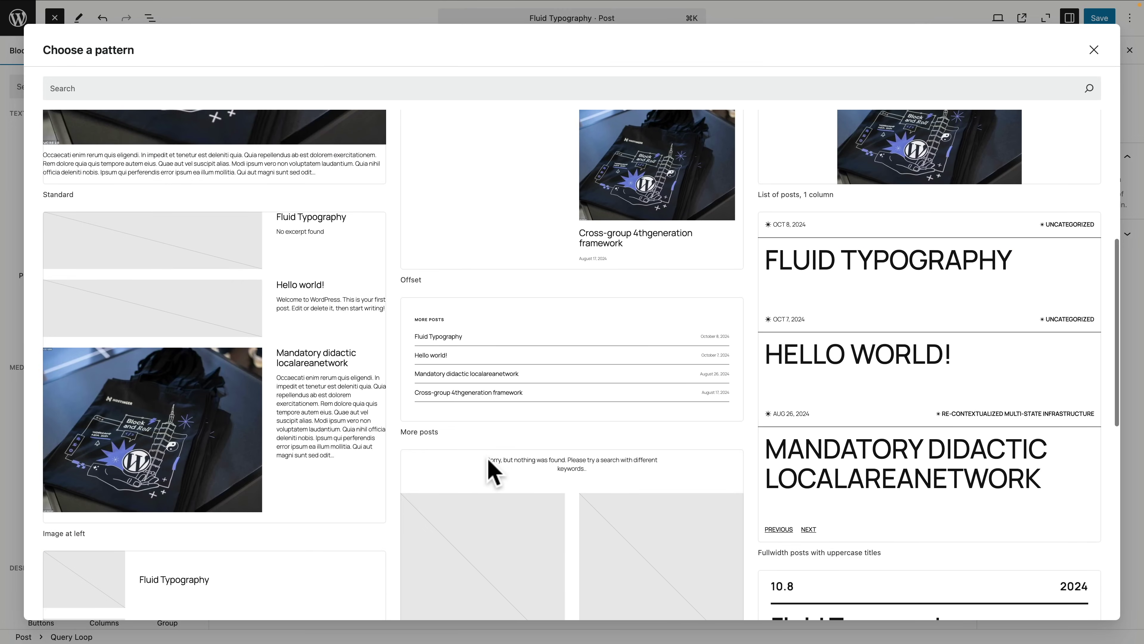
scroll(492, 467, down, 10)
scroll(489, 463, down, 3)
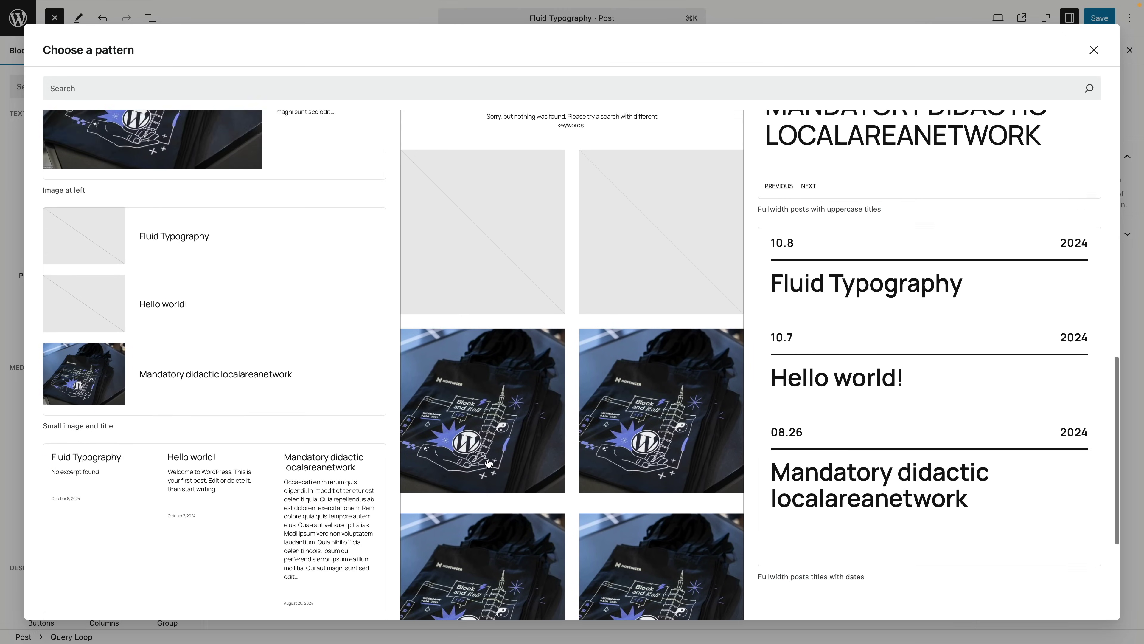
scroll(488, 464, up, 8)
scroll(495, 451, down, 9)
click(523, 408)
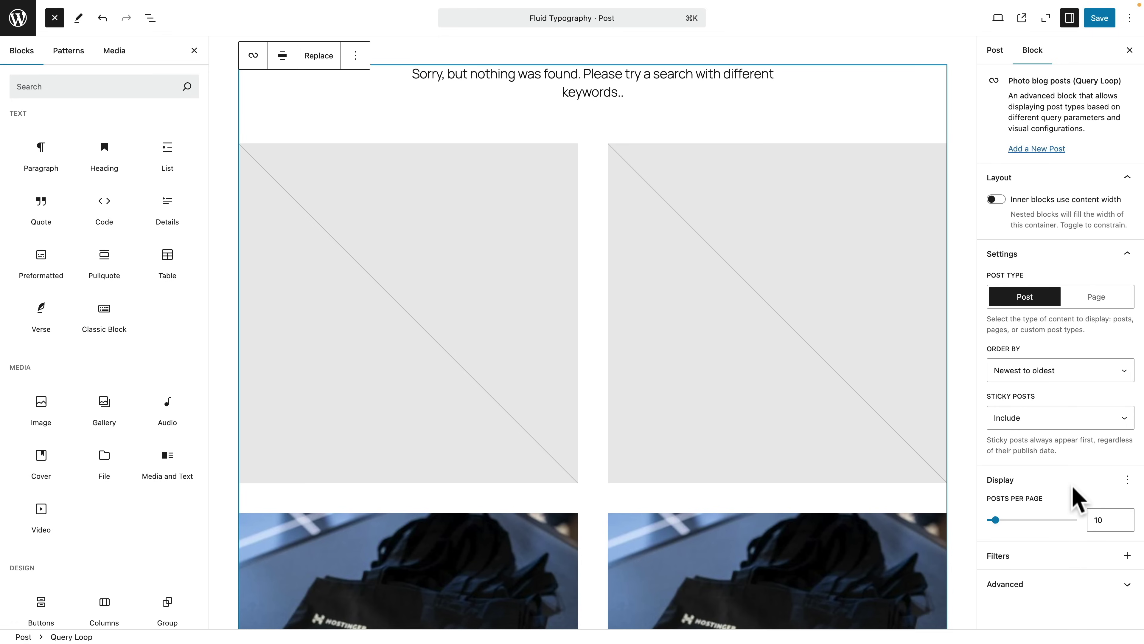
Step: Switch the Query Loop's post type to Page and back to Post, comparing the displayed items
click(1093, 299)
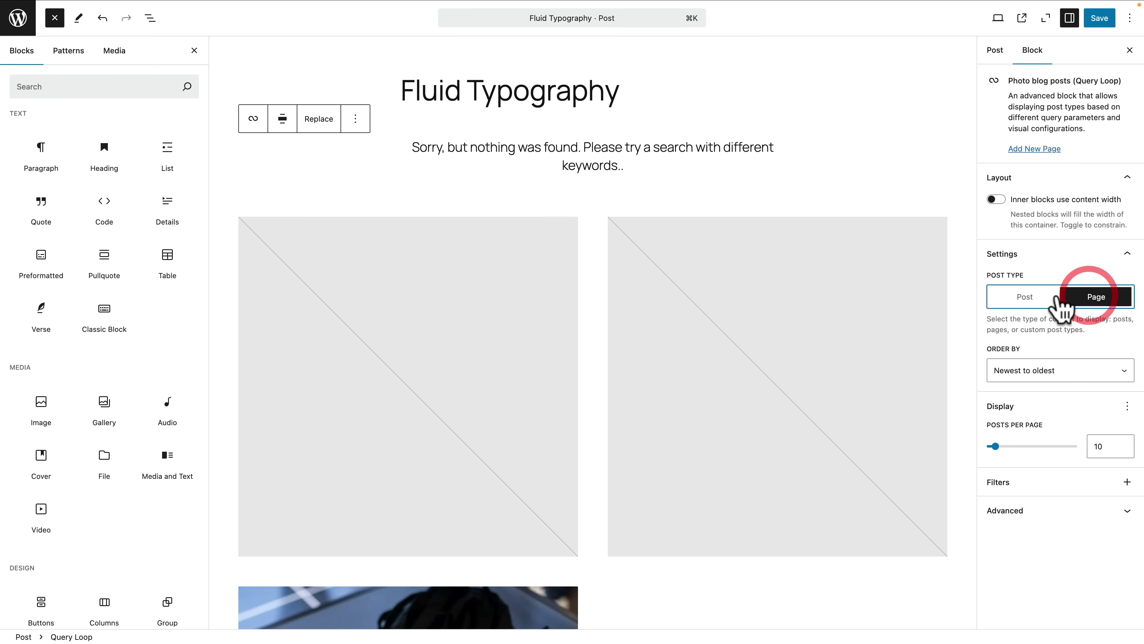
click(1022, 297)
scroll(799, 478, down, 10)
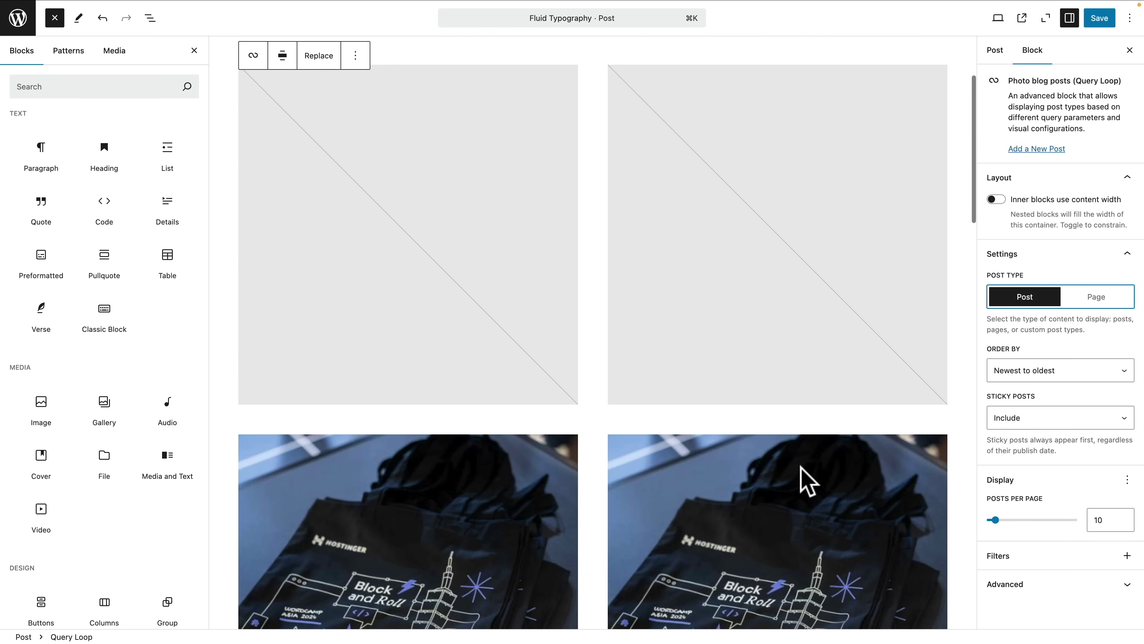
scroll(805, 479, up, 1)
scroll(804, 478, down, 2)
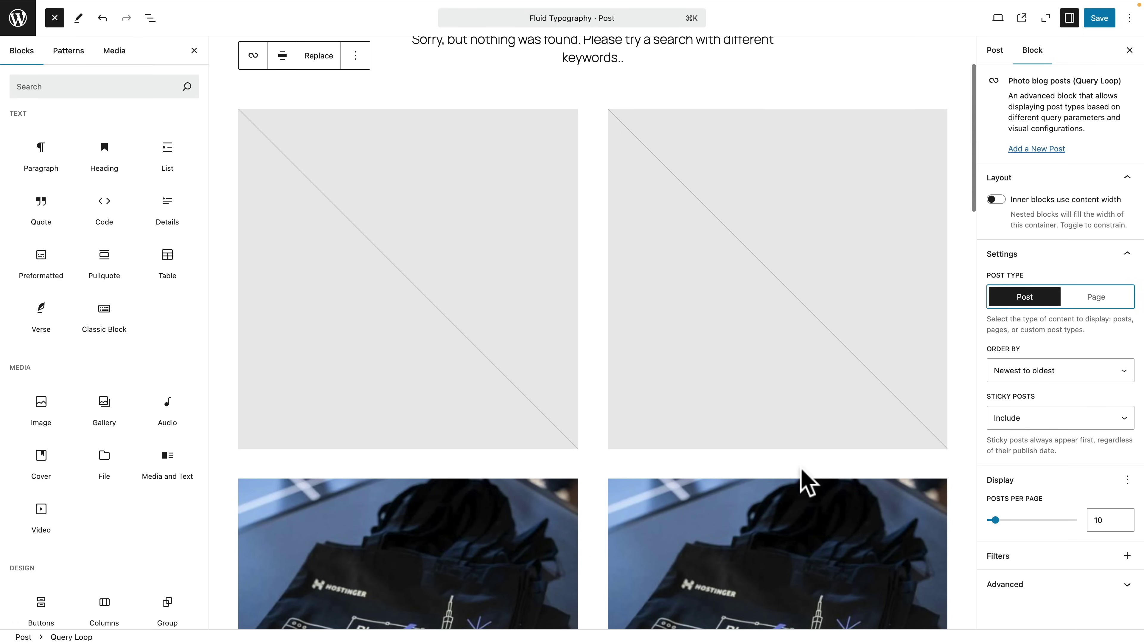
Step: Try ordering the Query Loop's posts from oldest to newest, and restore the newest to oldest order
click(1053, 372)
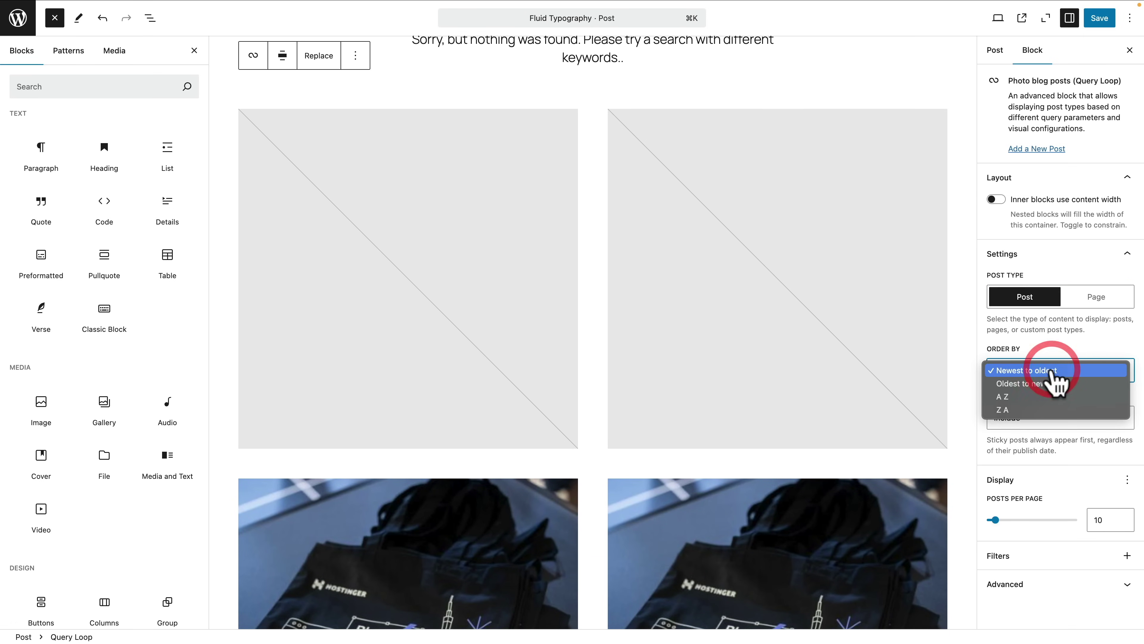
click(1055, 384)
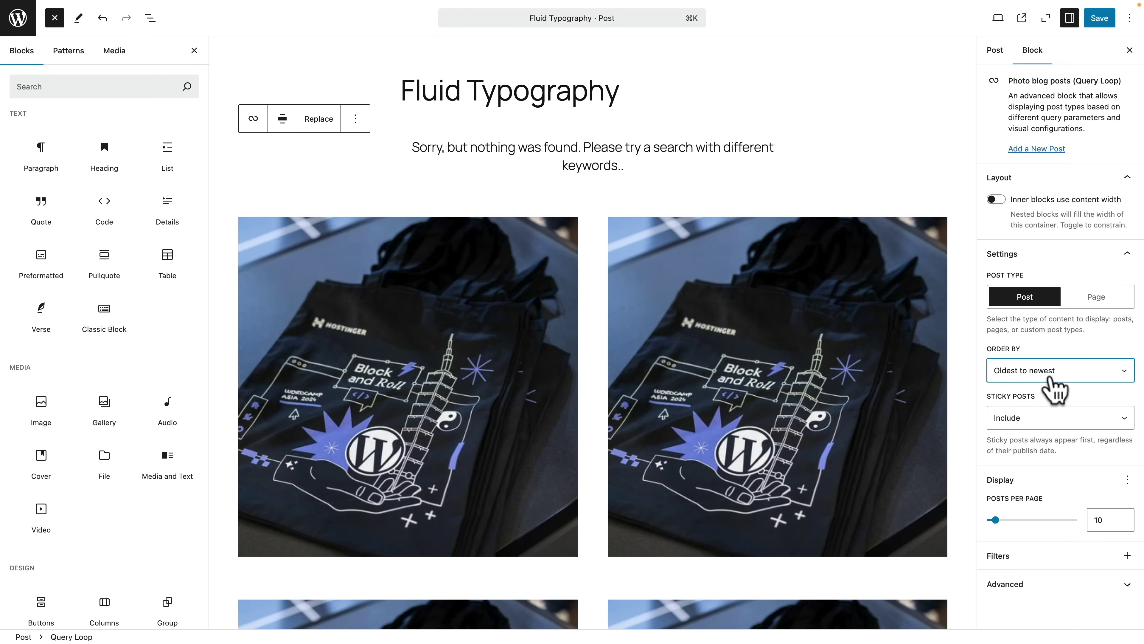
click(1045, 371)
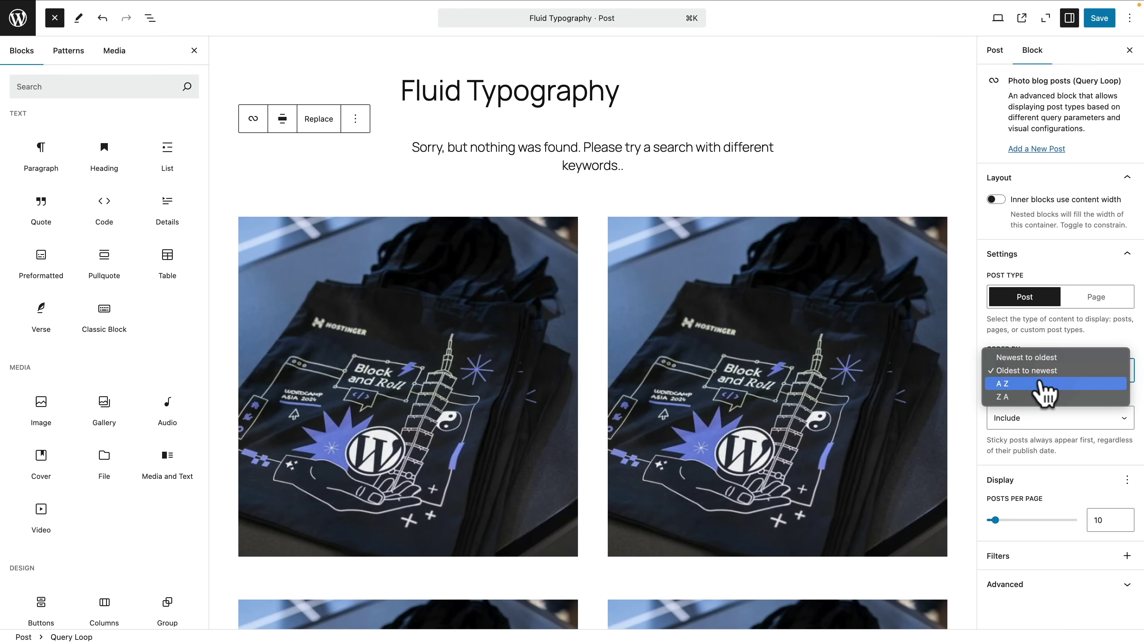
click(1046, 359)
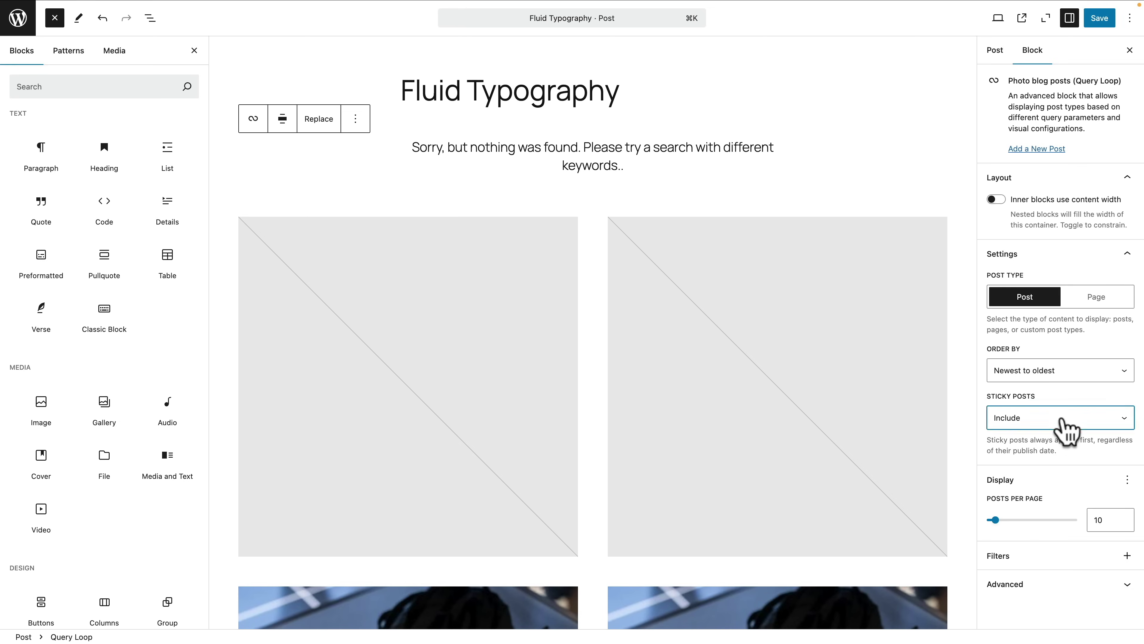
Step: Set the Query Loop to exclude sticky posts and check the resulting photo grid
click(1060, 420)
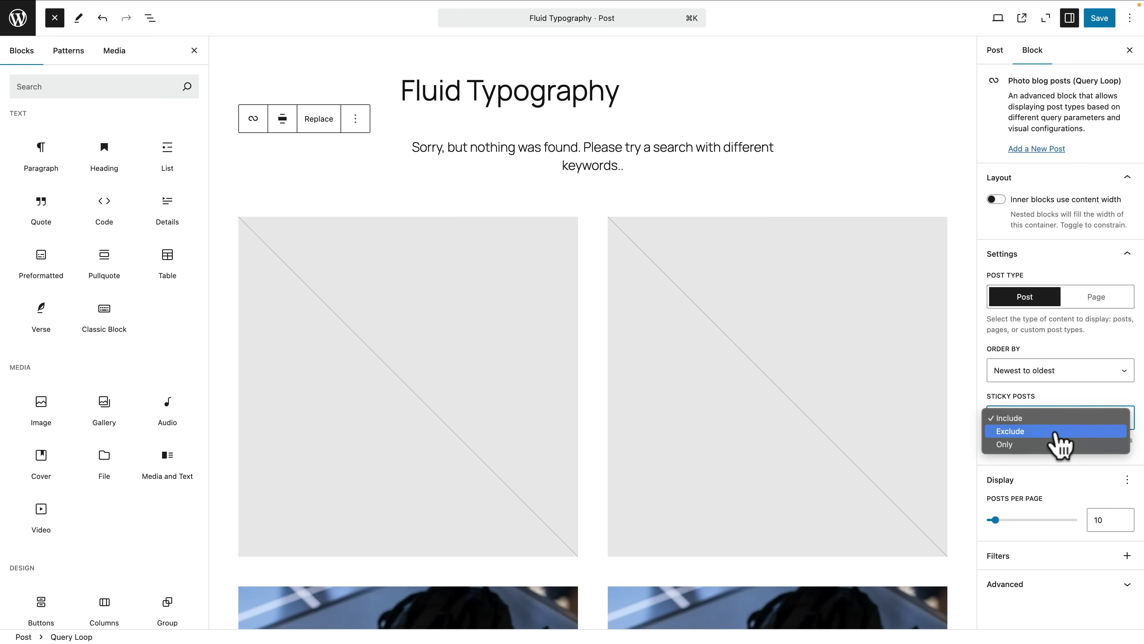
click(1057, 432)
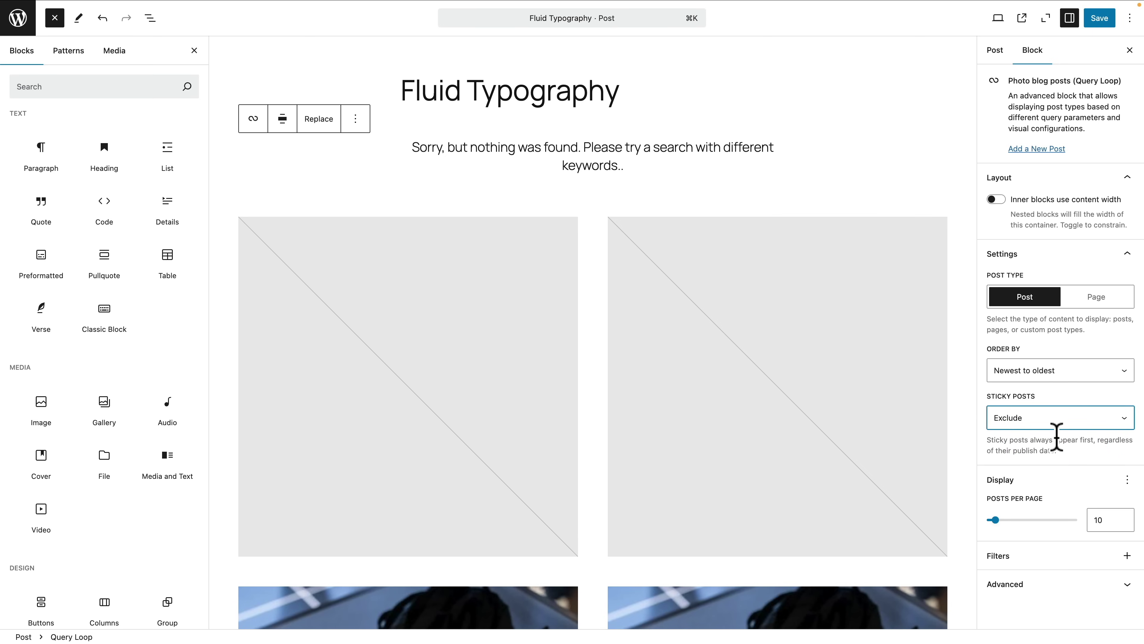
scroll(892, 475, down, 5)
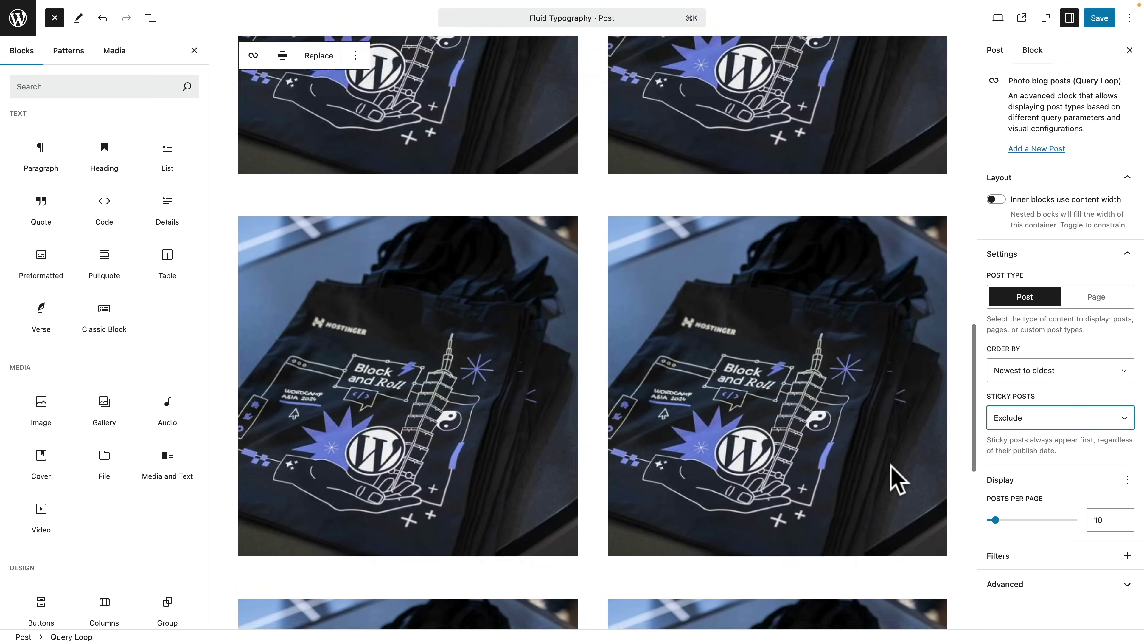
scroll(891, 475, down, 8)
scroll(892, 475, up, 9)
Step: Set the Query Loop's posts per page to 6
click(1104, 521)
double_click(1088, 522)
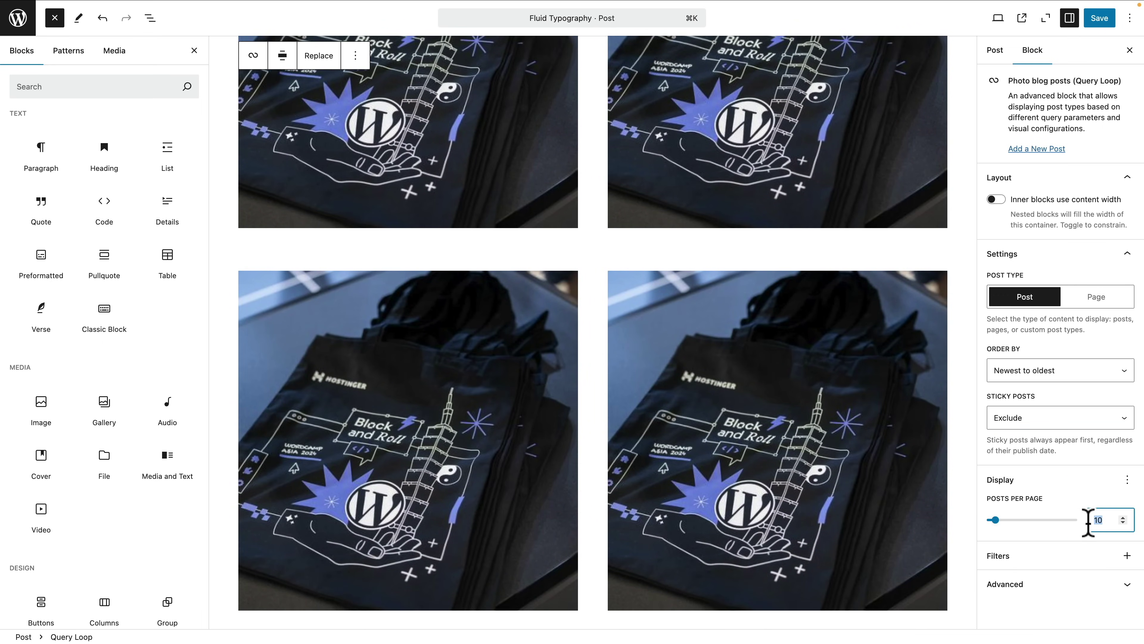
text(6)
scroll(915, 459, up, 10)
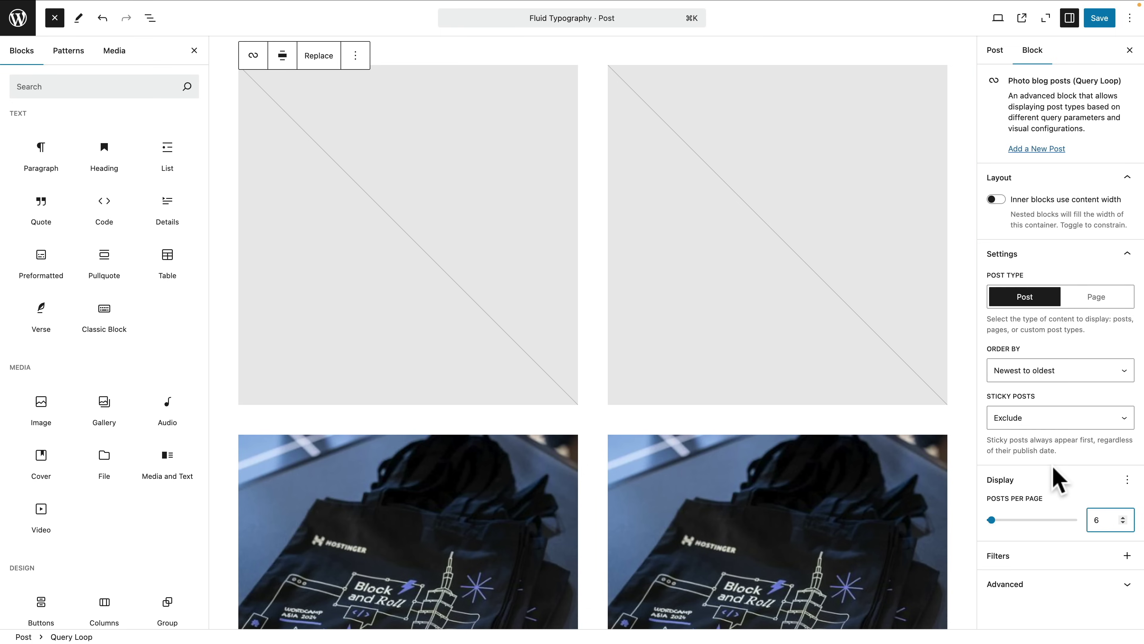
Step: Add the Authors, Keyword, Formats and Taxonomies filters to the Query Loop's settings
click(1127, 557)
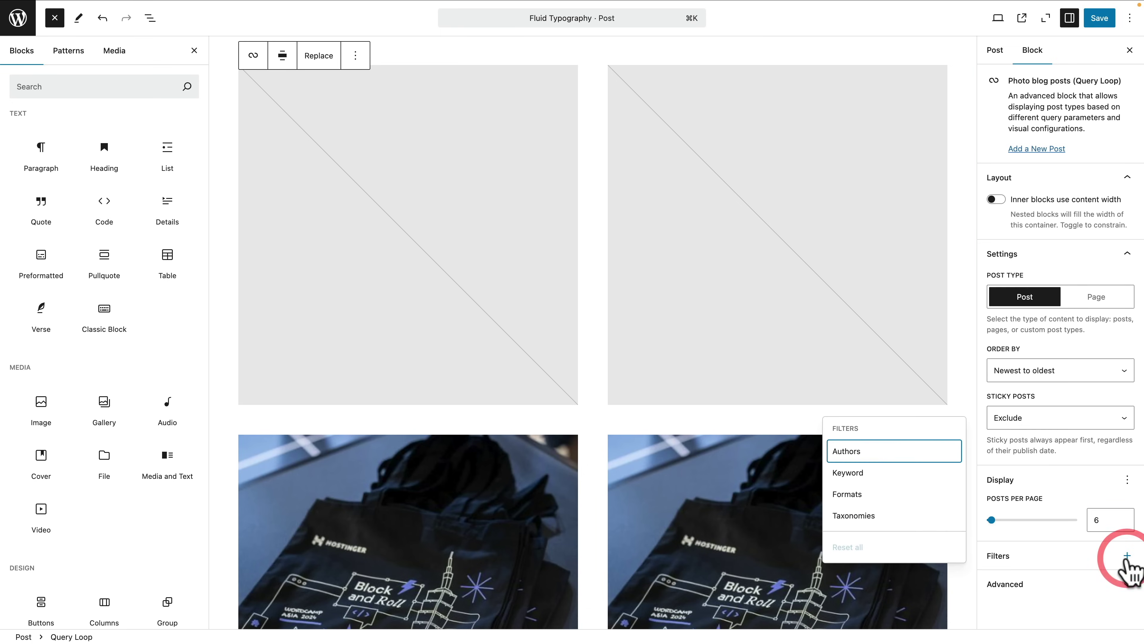
click(899, 456)
click(871, 455)
click(869, 477)
click(871, 499)
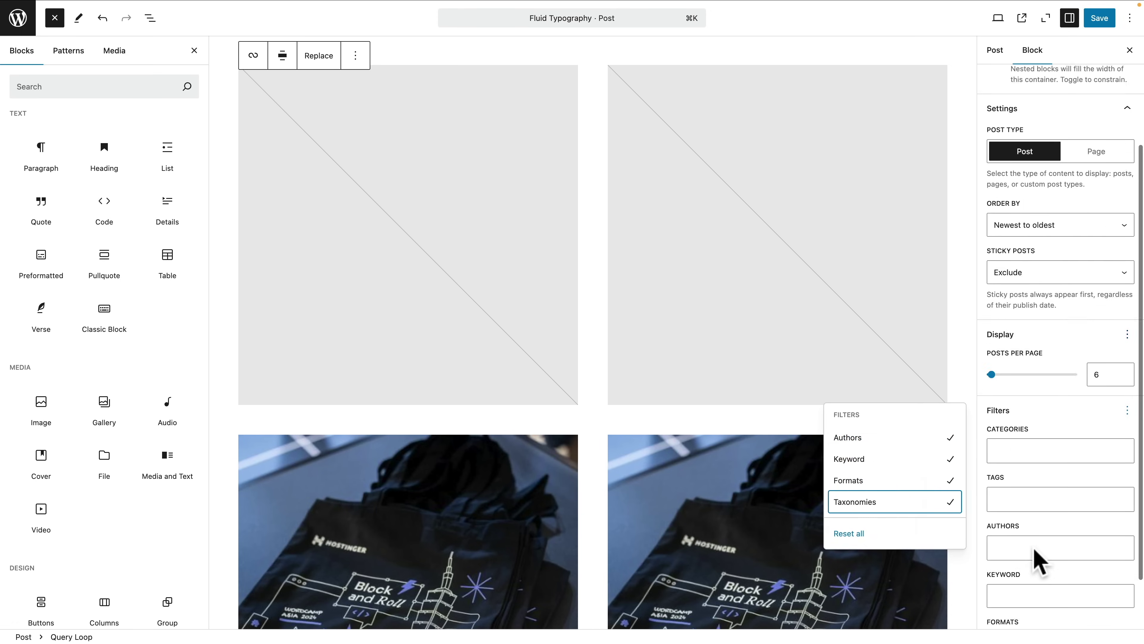
scroll(1039, 561, down, 3)
click(1077, 356)
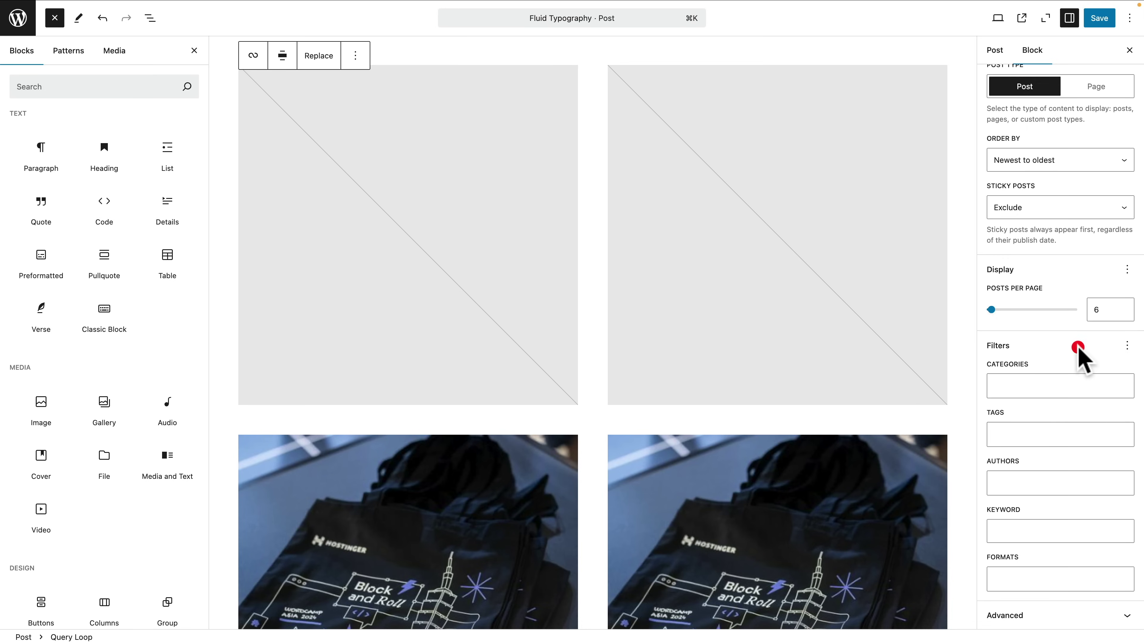
Step: Add the Offset option to the Query Loop's display settings, set it to 2, and check the photo grid
scroll(1075, 357, up, 1)
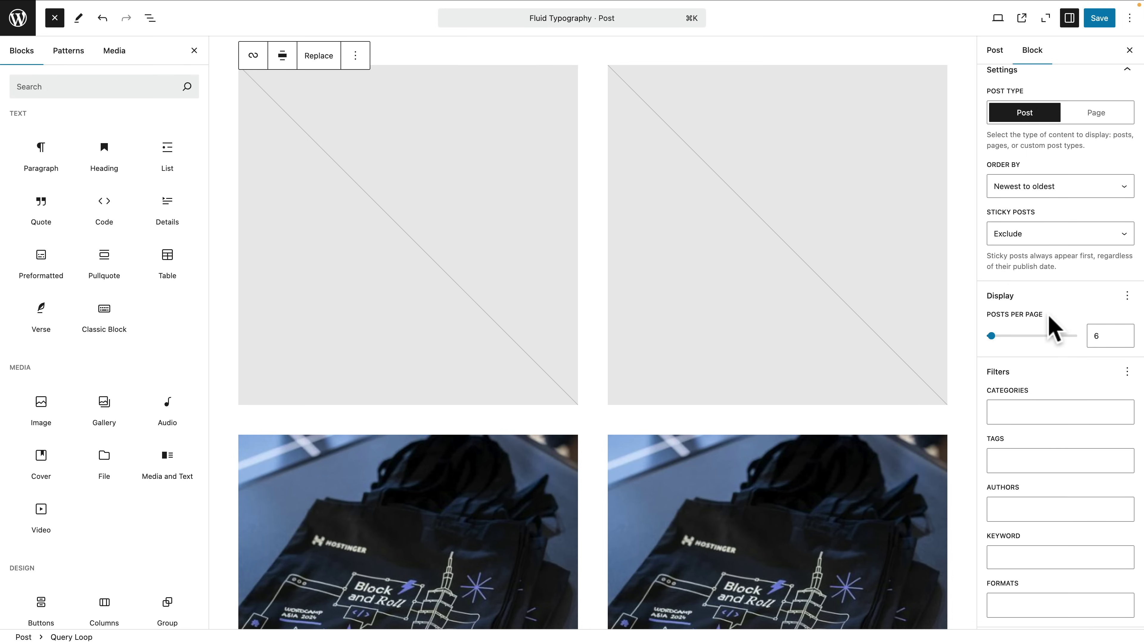
click(1128, 296)
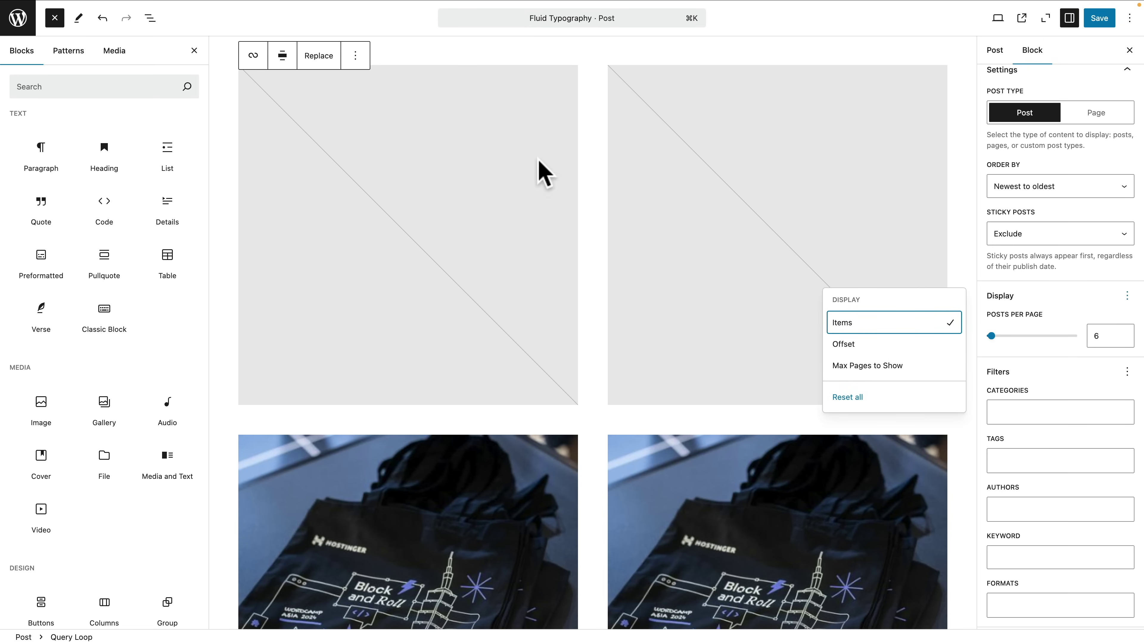
click(855, 345)
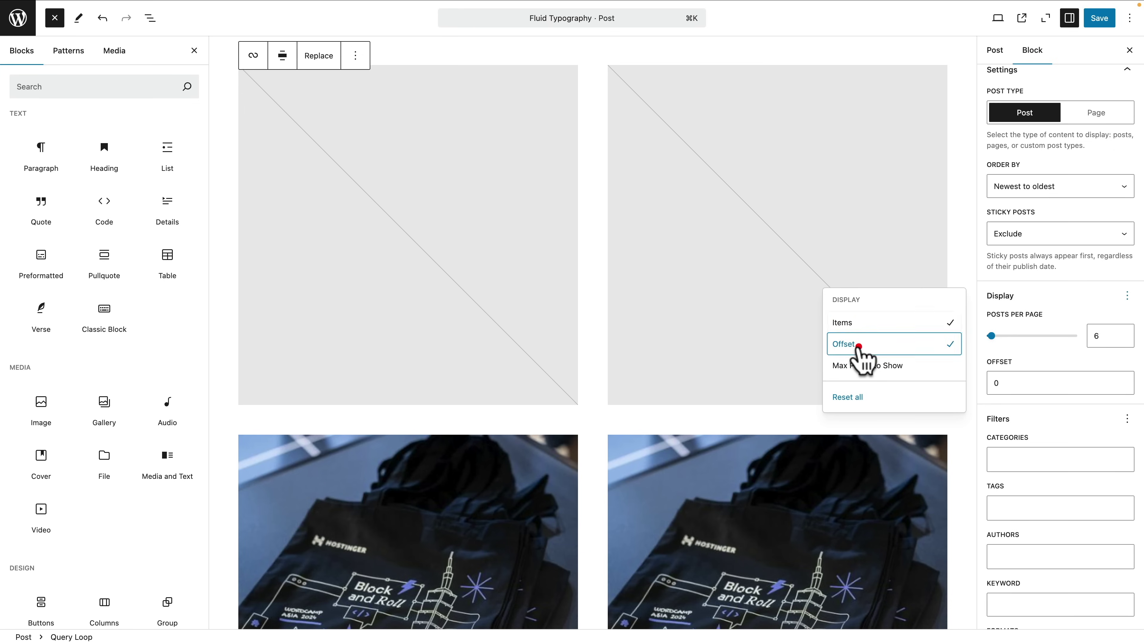
click(1005, 381)
text(2)
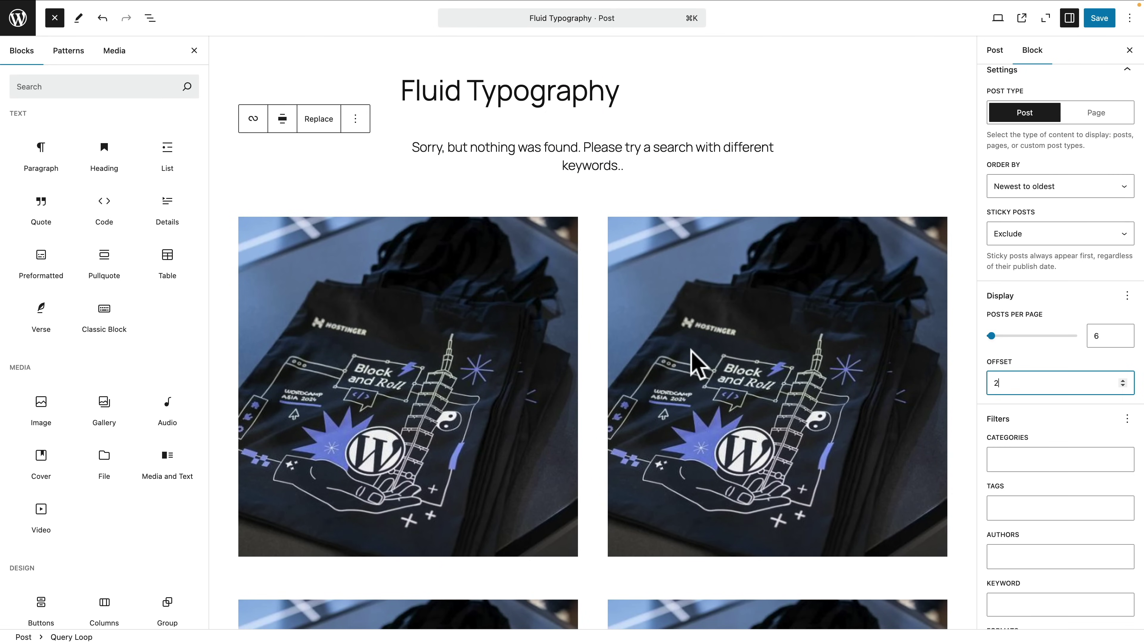
scroll(697, 364, down, 15)
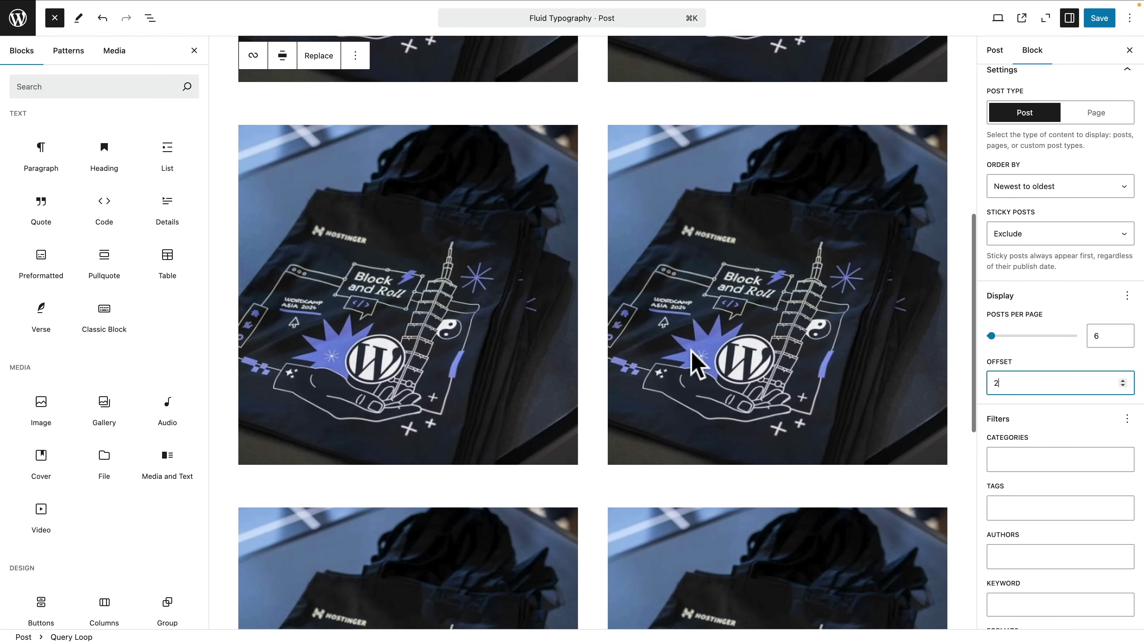
scroll(697, 364, up, 10)
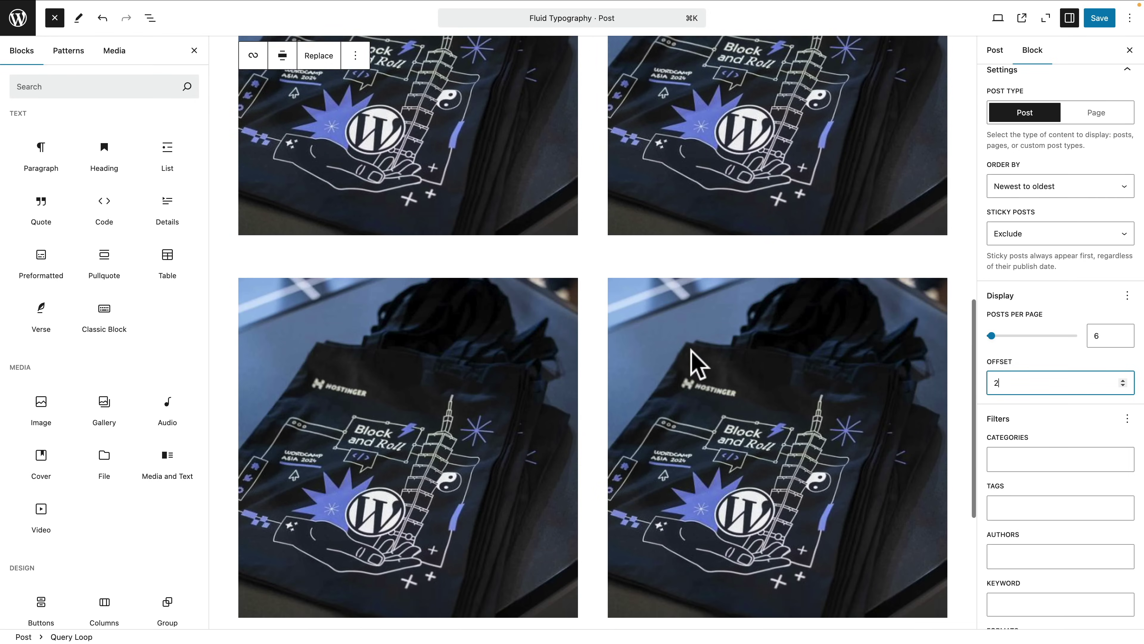
scroll(697, 365, up, 5)
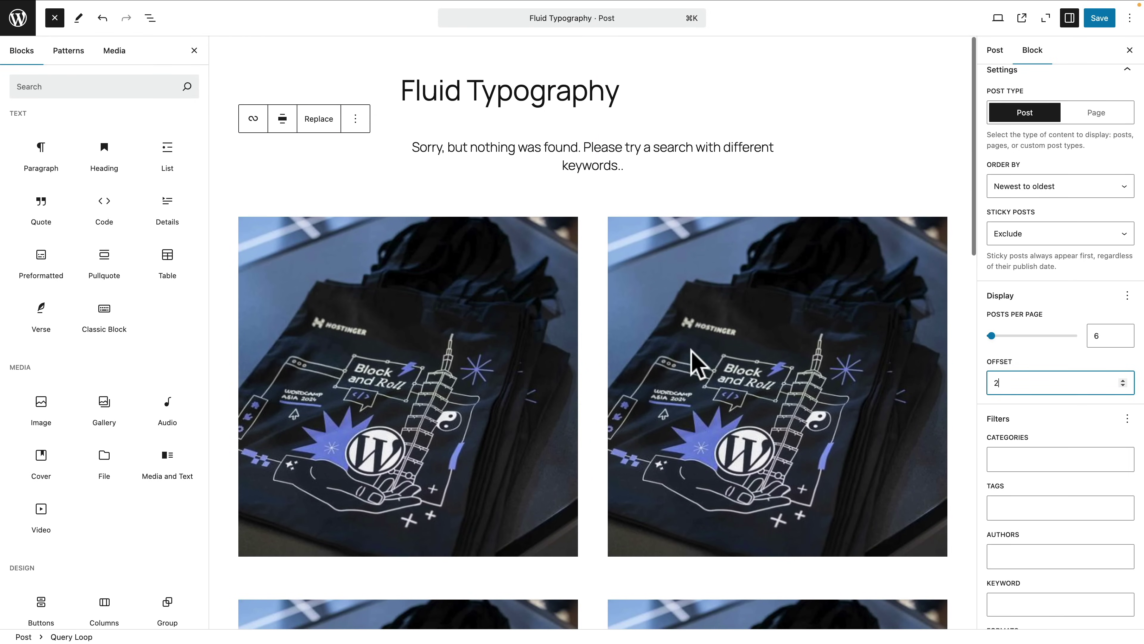
scroll(1014, 326, up, 5)
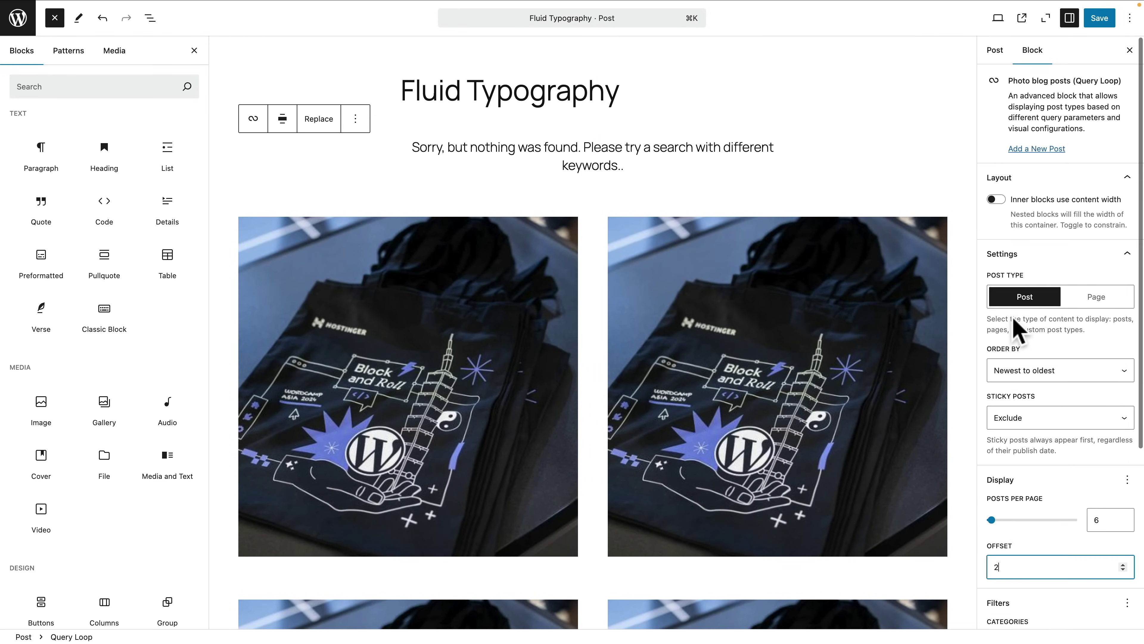